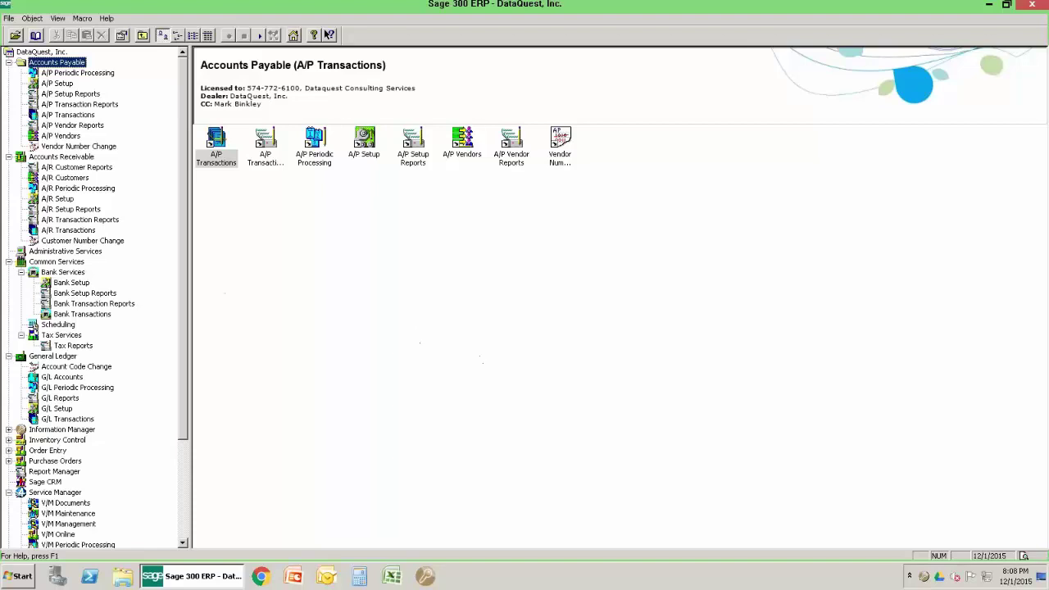
- Open the Schedules window from the Scheduling section of Common Services
left_click(29, 263)
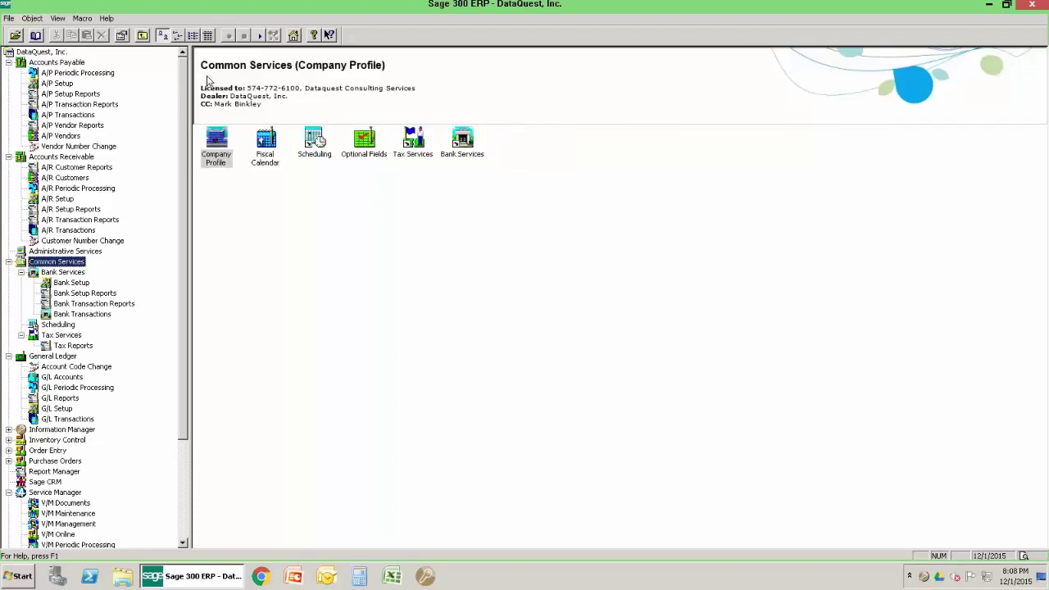
left_click_drag(201, 65, 378, 67)
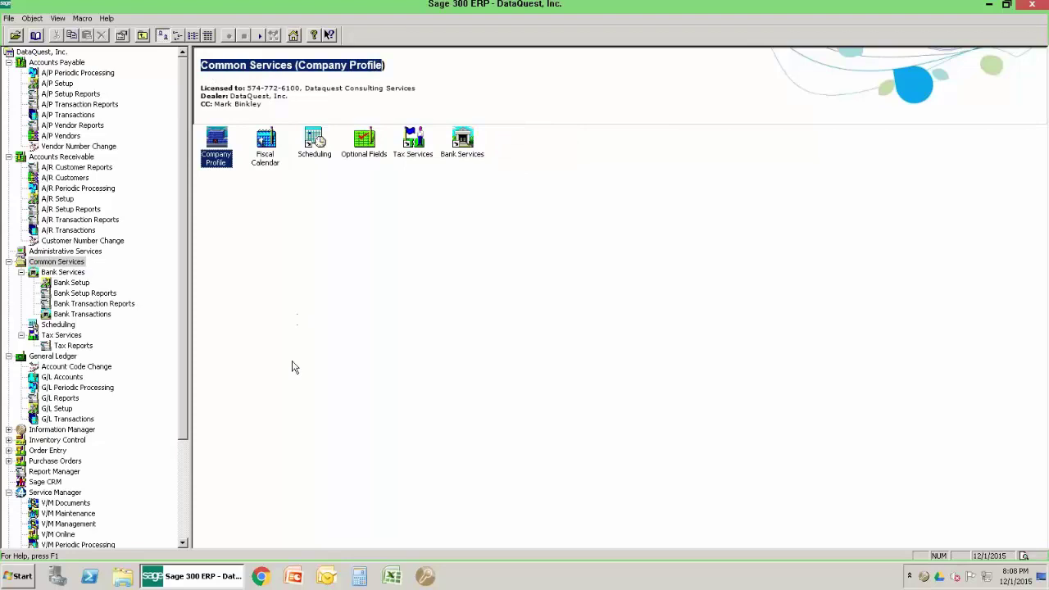
left_click(322, 157)
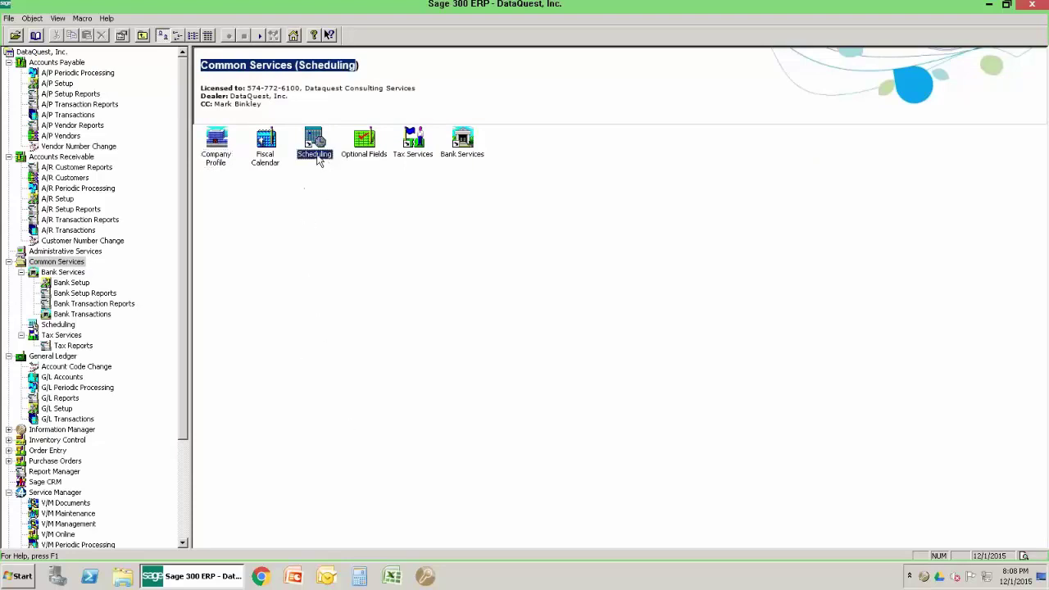
double_click(317, 159)
double_click(269, 161)
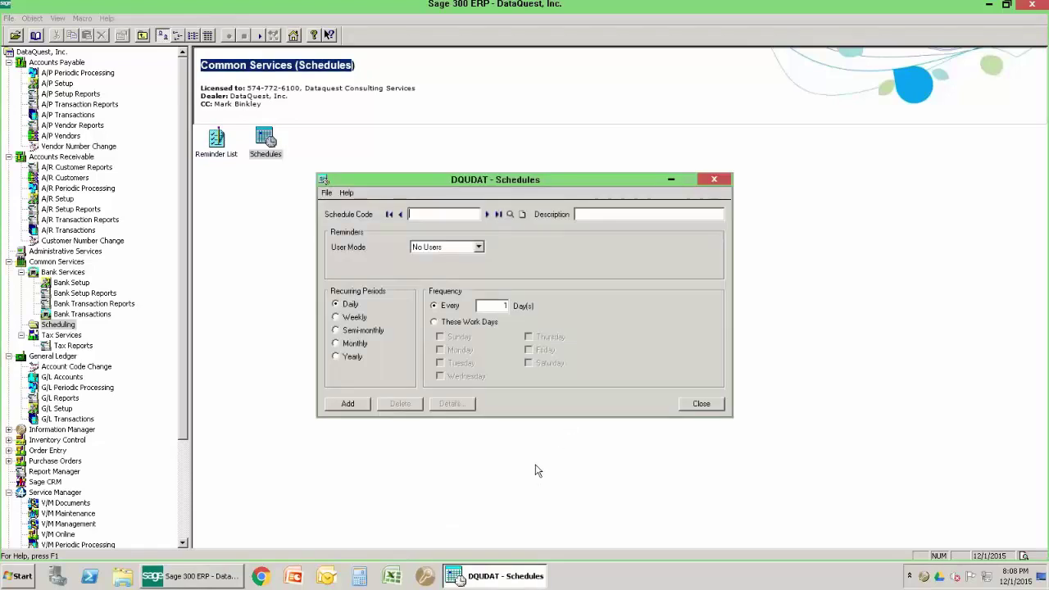
- Look up the existing schedules and load the MONTHLY1ST schedule
left_click(509, 213)
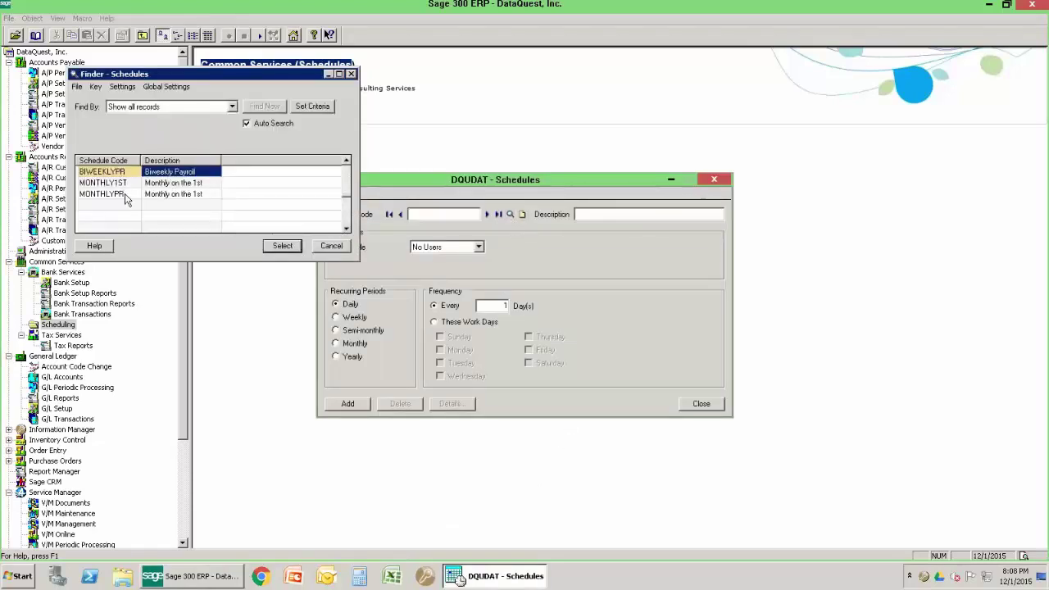
left_click(154, 186)
double_click(152, 186)
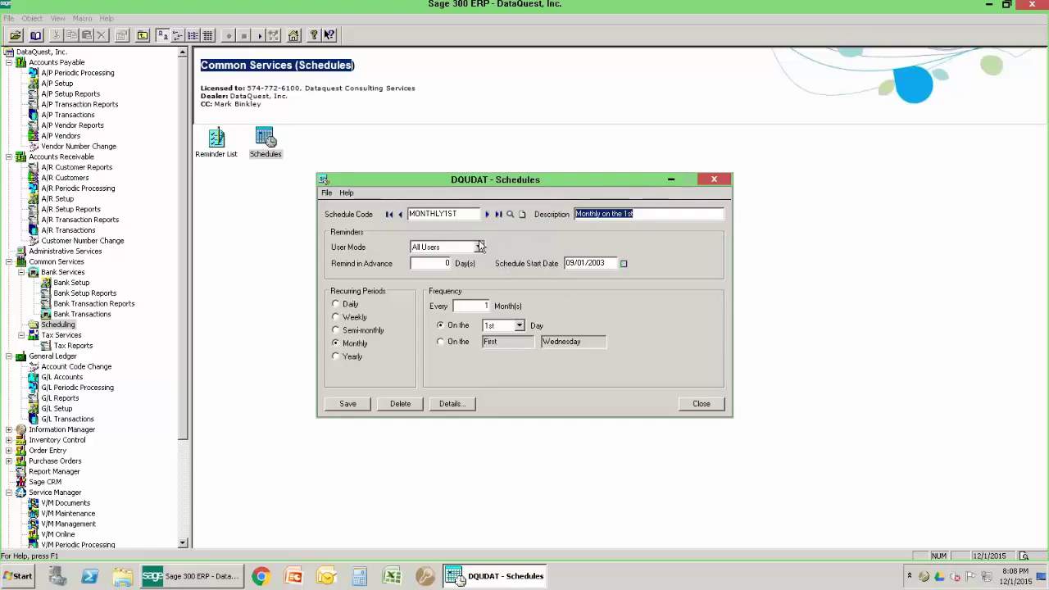
- Change the schedule code to MONTHLY3RD to start a new schedule based on MONTHLY1ST
left_click_drag(445, 215, 457, 215)
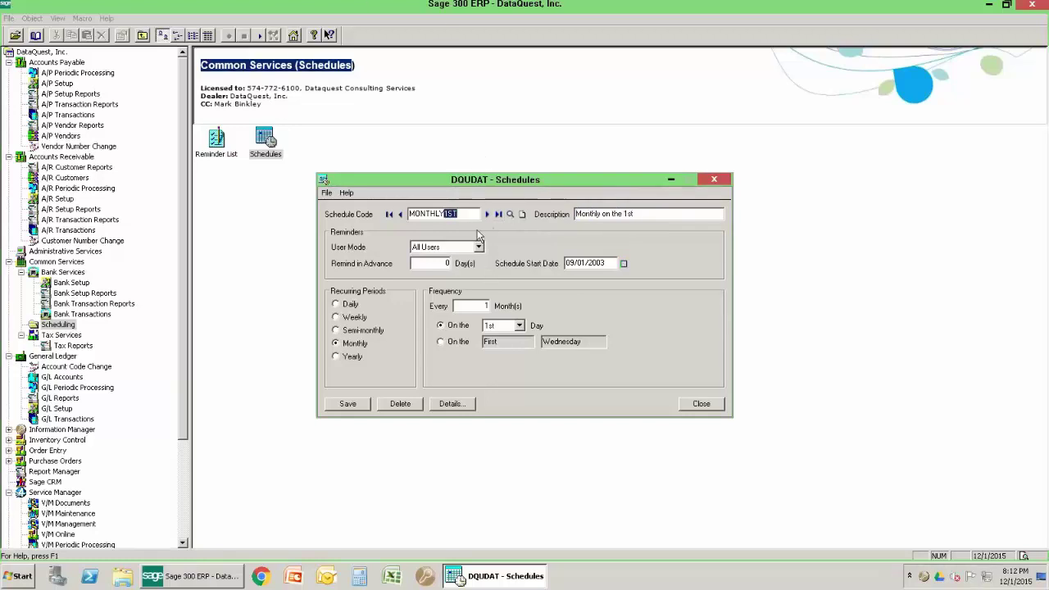
left_click(447, 215)
key("Delete")
key("Delete")
key("Delete")
type("3")
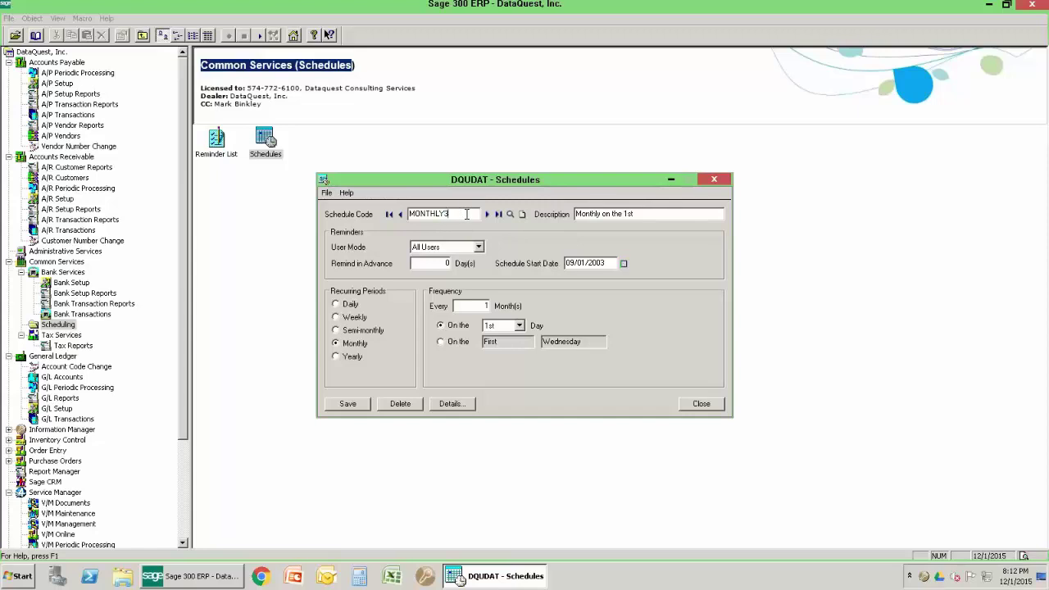
type("RD")
key("Tab")
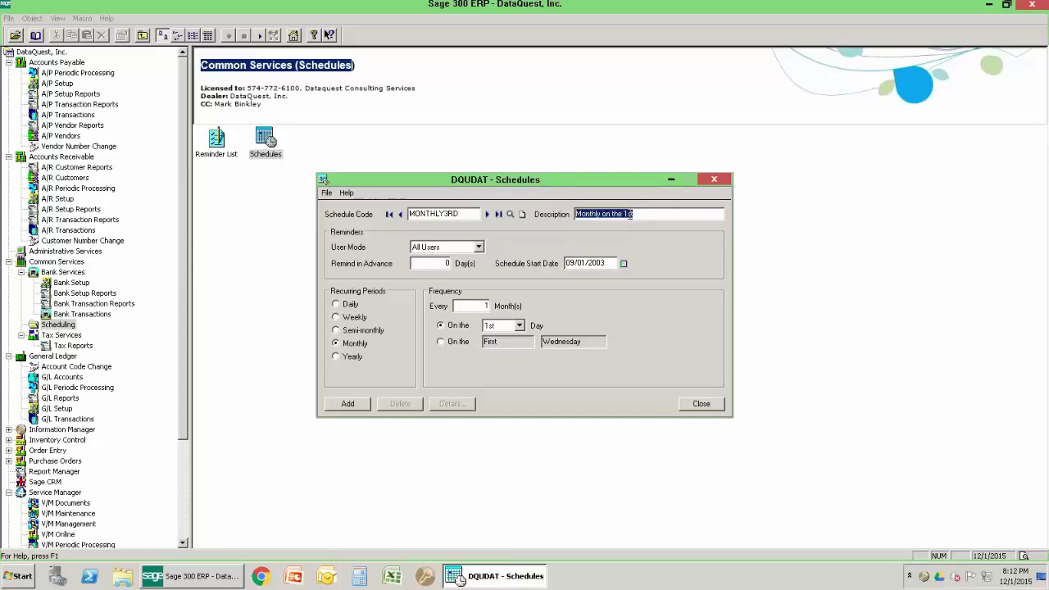
- Change the new schedule's description to "Monthly on the 3rd"
double_click(628, 214)
type("3rd")
key("Tab")
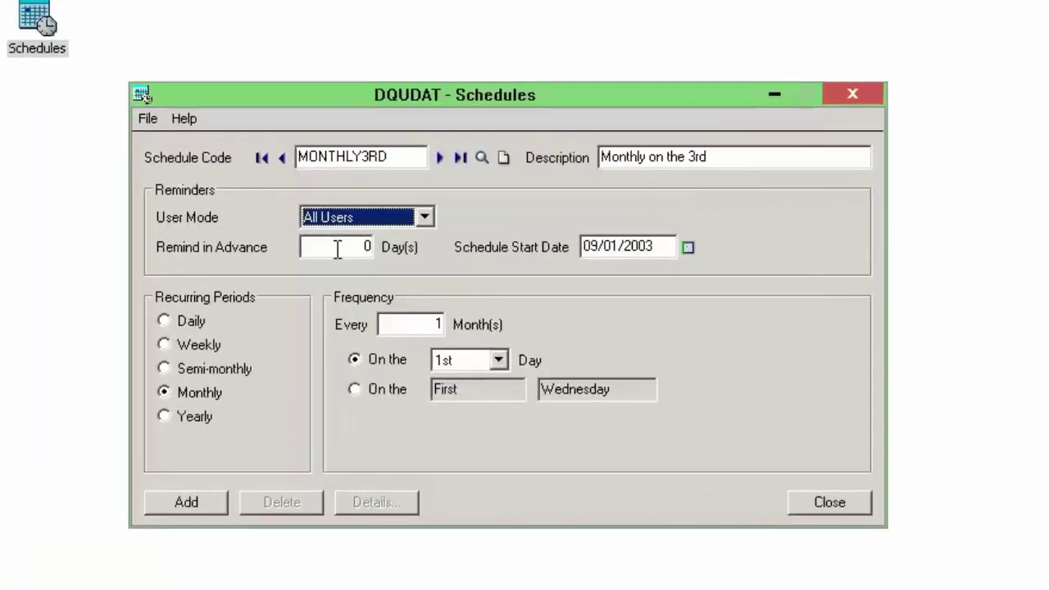
- Try the Specific User mode for the schedule's reminders and return it to All Users
left_click(400, 220)
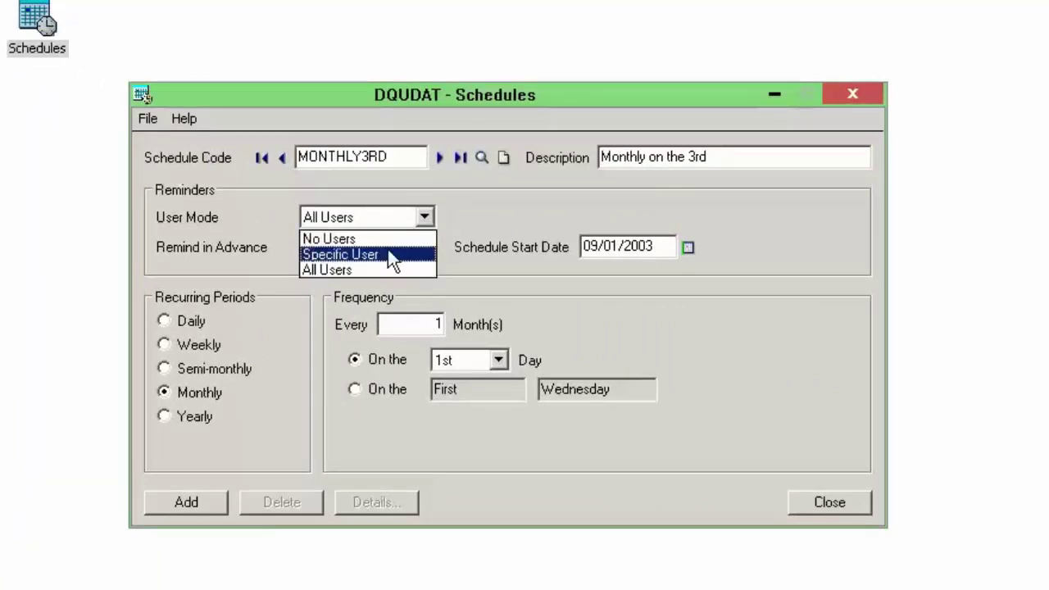
left_click(388, 254)
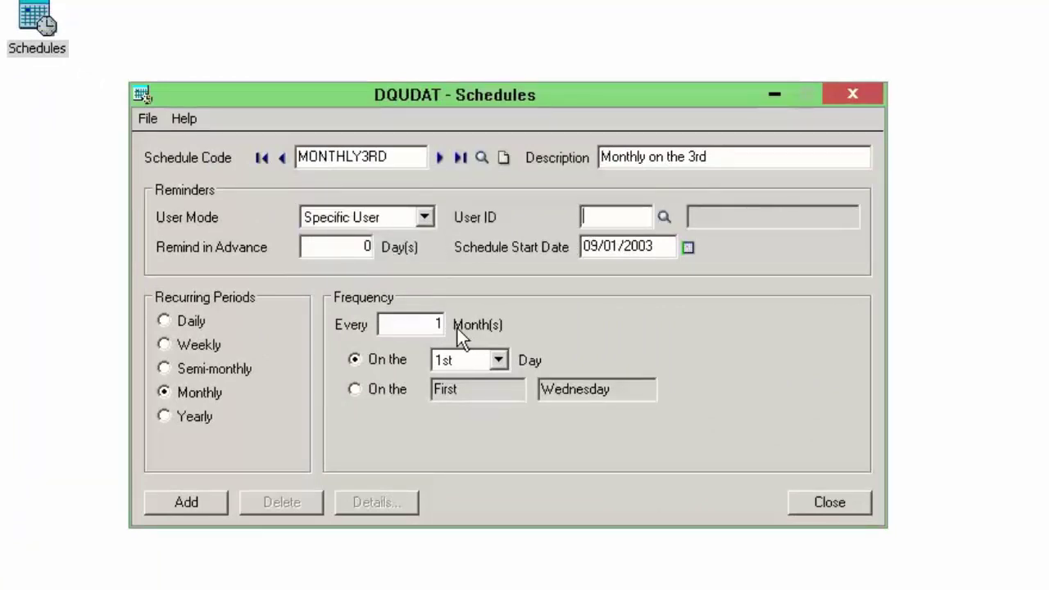
left_click(426, 220)
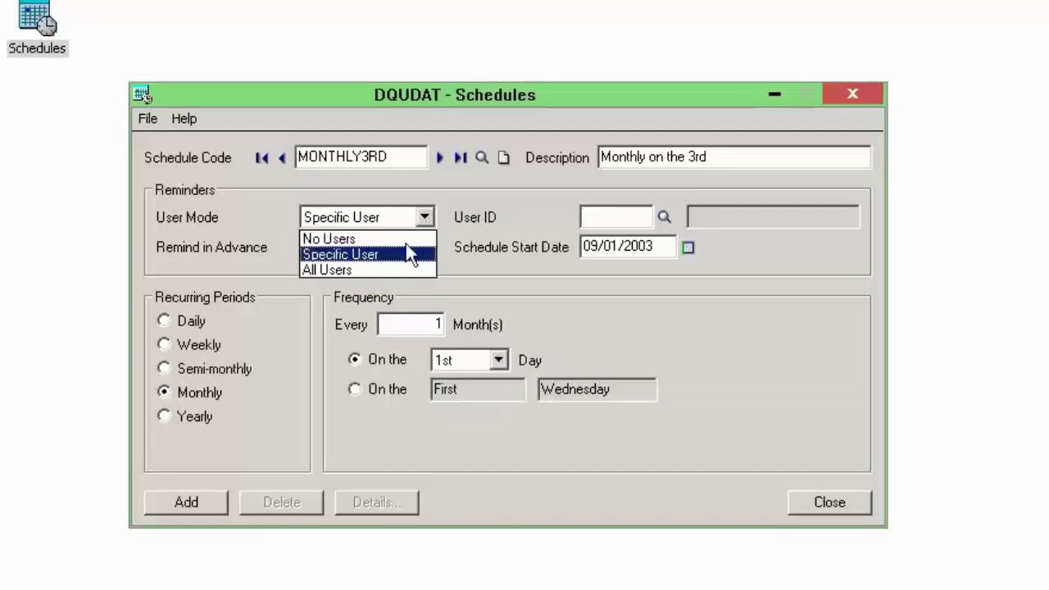
left_click(392, 270)
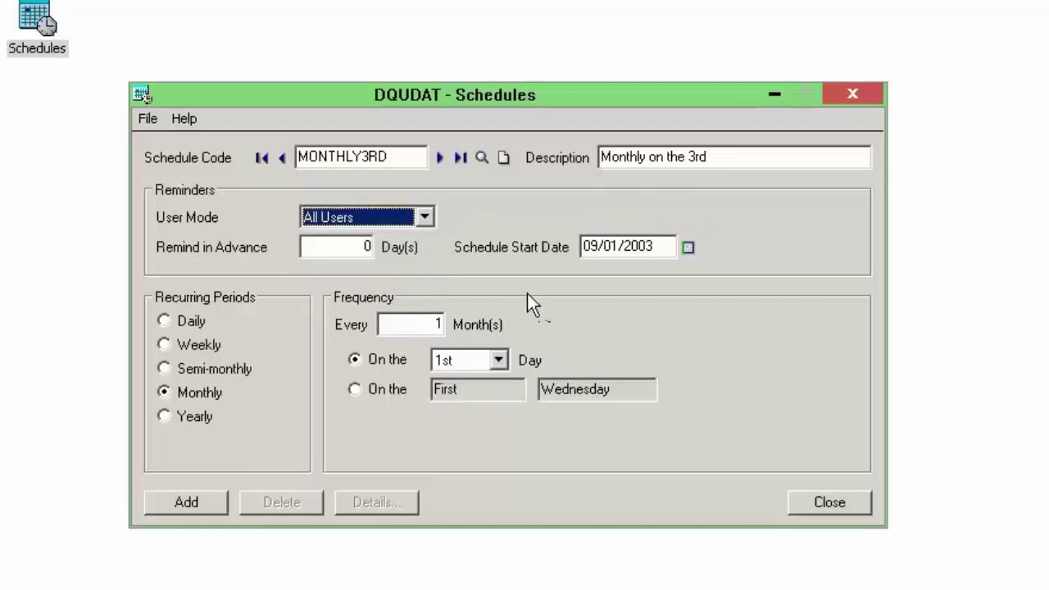
- Set the reminder to 2 days in advance and the schedule start date to 12/01/2015
left_click(351, 246)
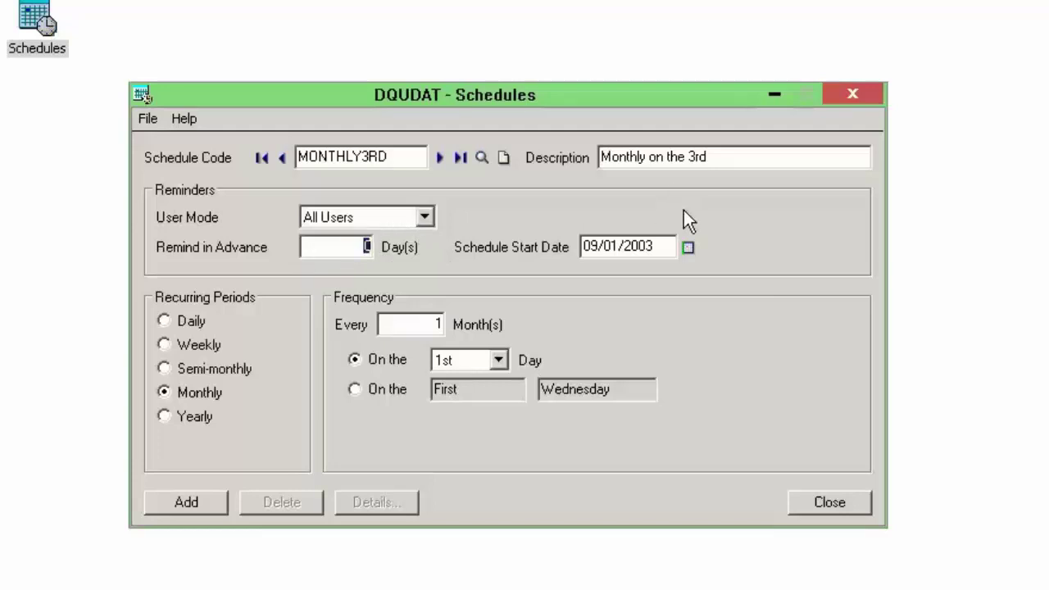
type("2")
key("Tab")
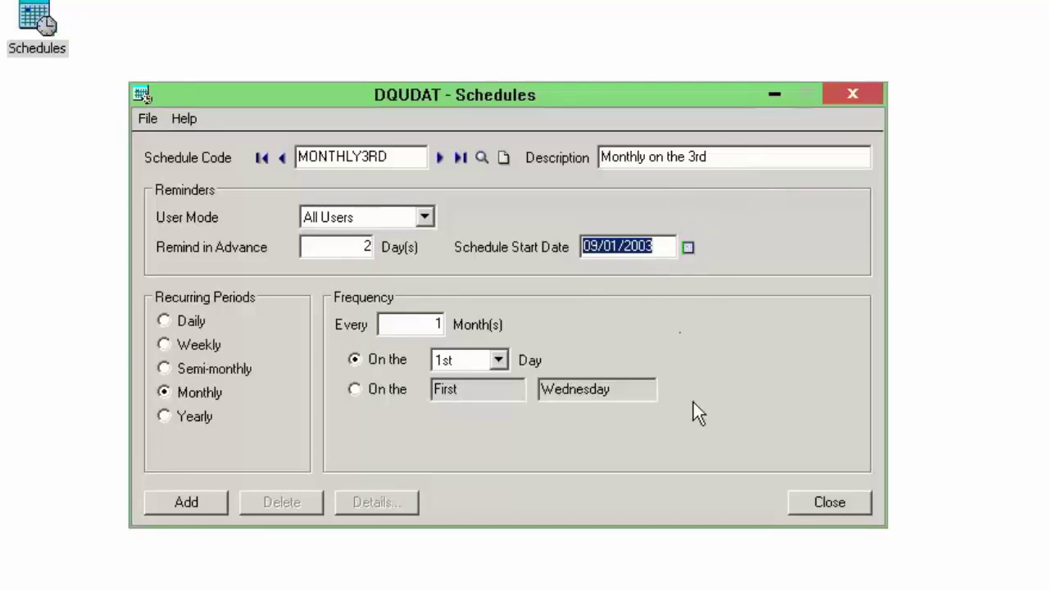
left_click(687, 248)
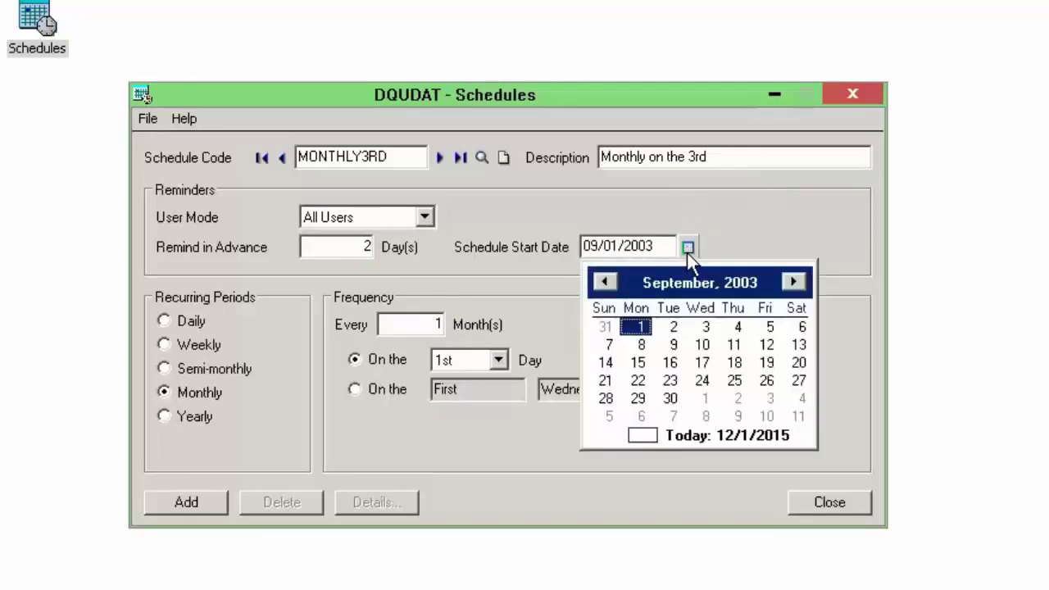
left_click(723, 432)
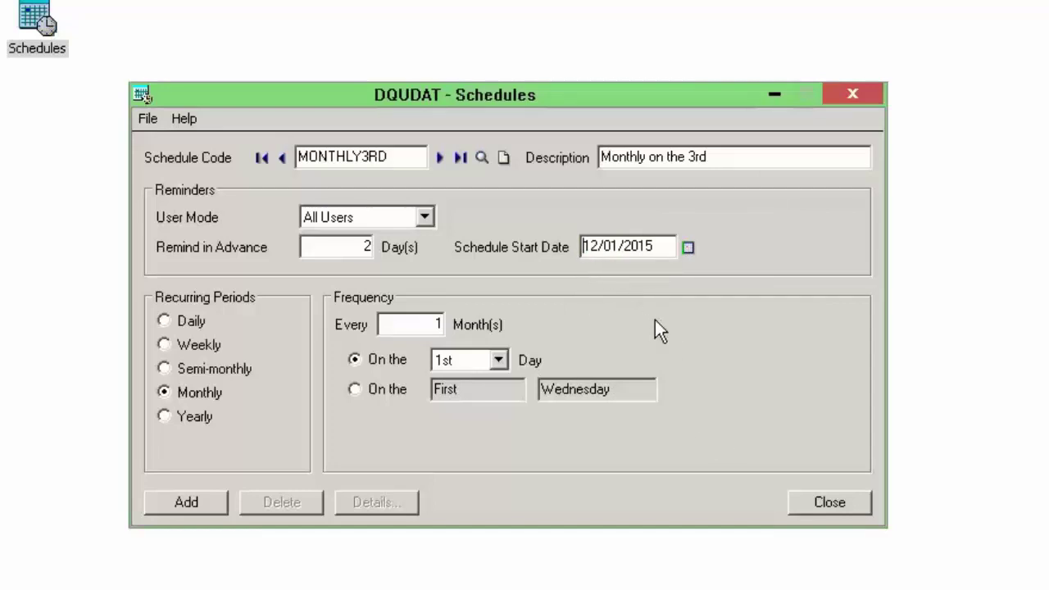
- Examine the frequency options of the daily, weekly, semi-monthly and yearly recurring periods, and return to Monthly
left_click(220, 395)
left_click(187, 319)
left_click(410, 354)
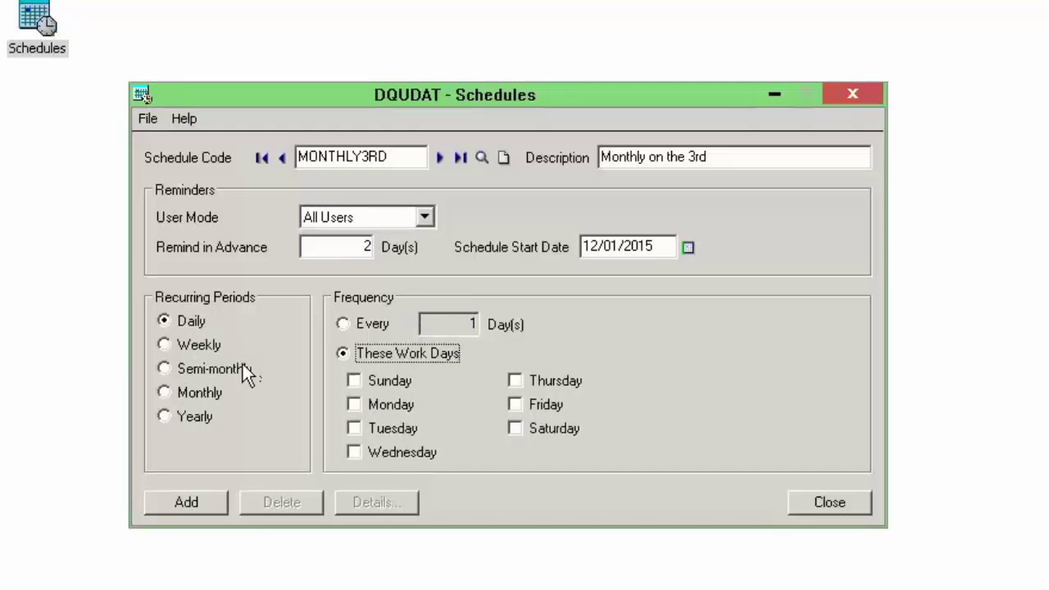
left_click(205, 349)
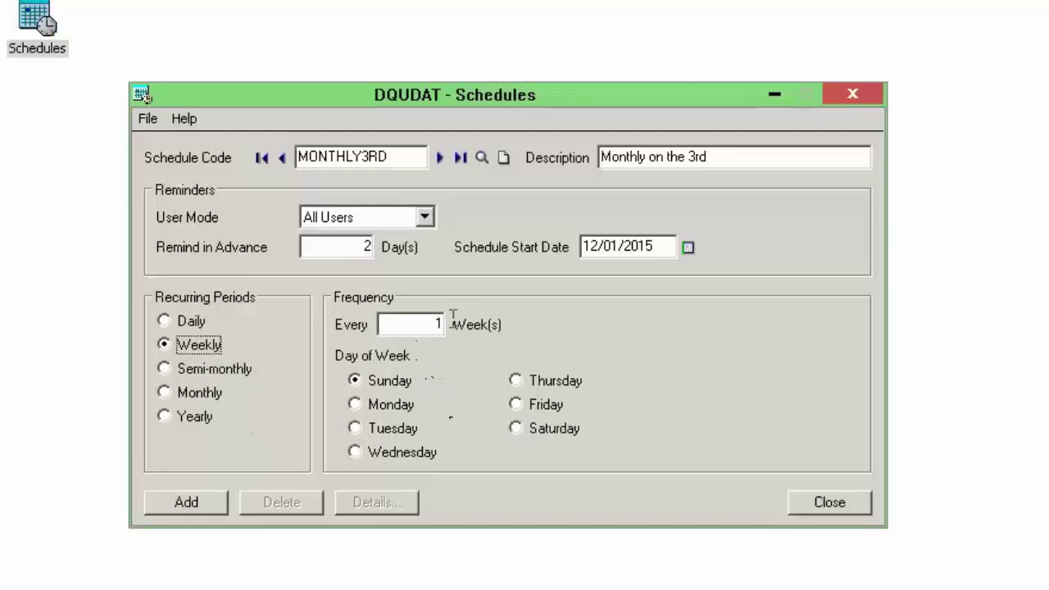
left_click(215, 370)
left_click(207, 397)
left_click(201, 414)
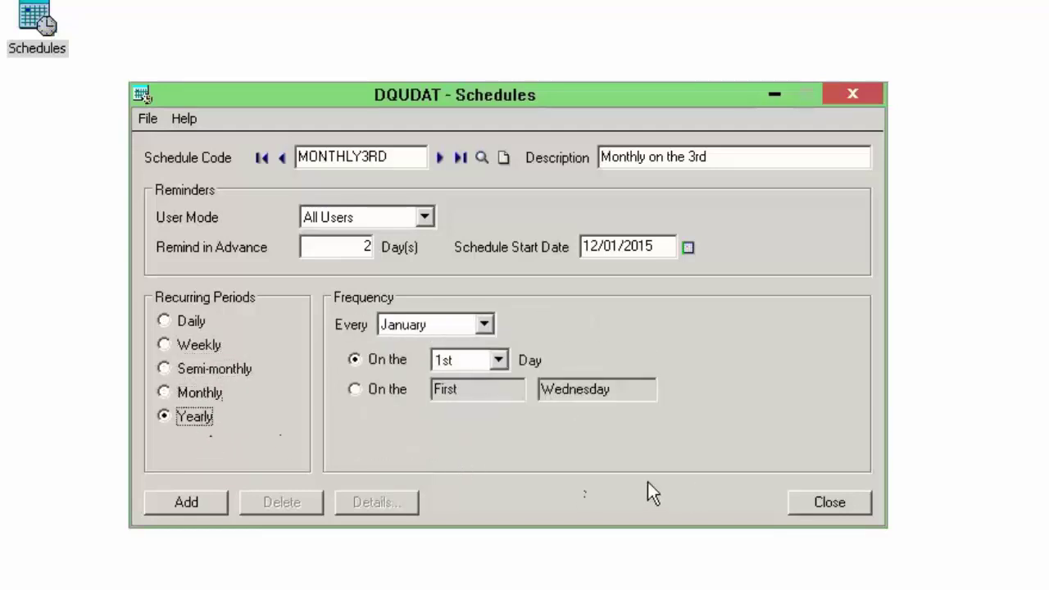
key("Up")
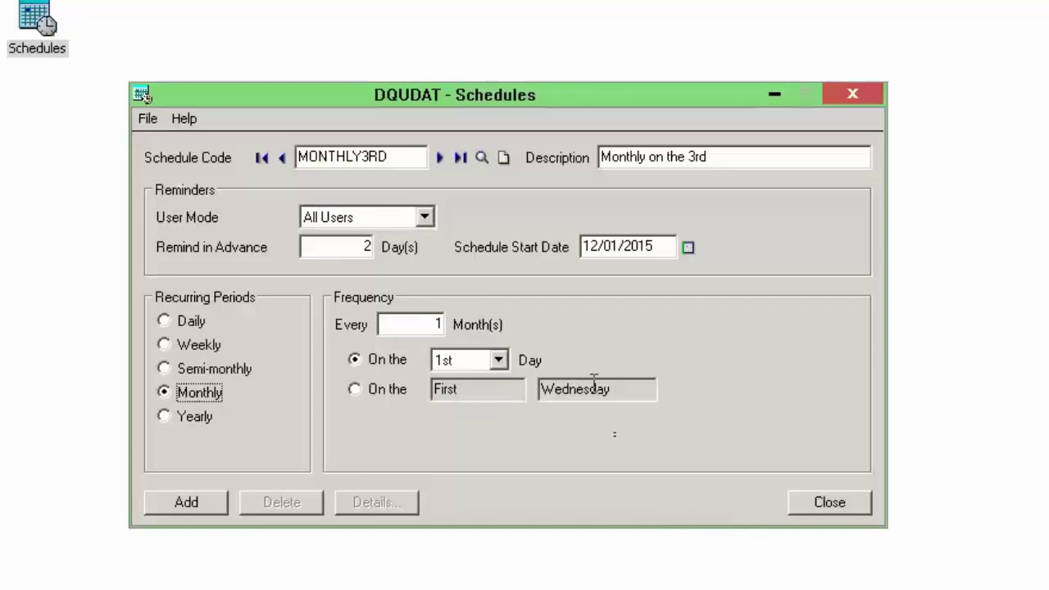
- Set the monthly frequency to the 3rd day and add the MONTHLY3RD schedule
left_click(497, 360)
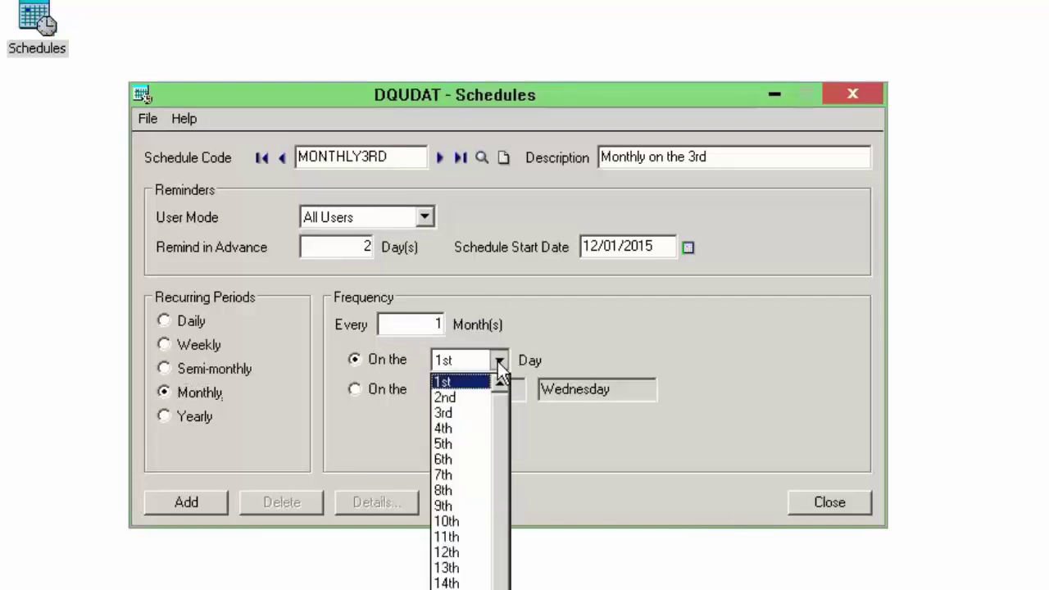
left_click(475, 413)
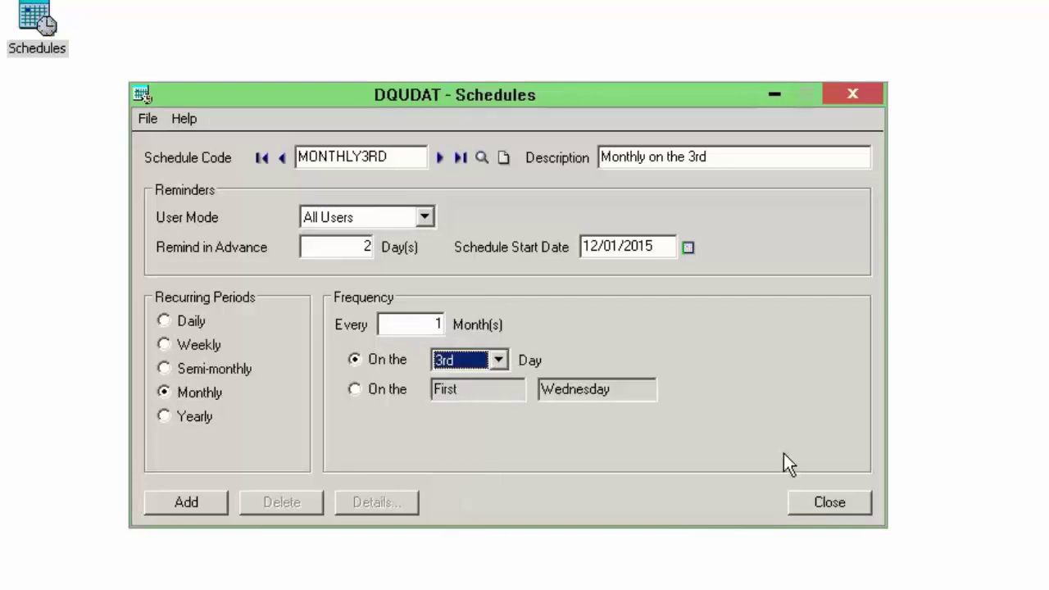
left_click(196, 500)
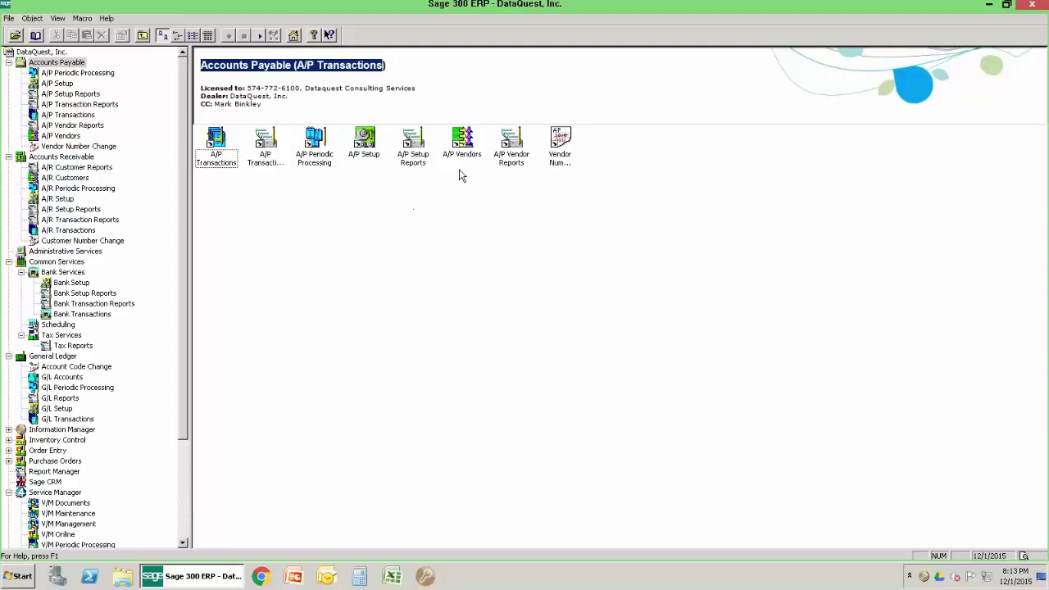
- Open A/P Recurring Payables and select the Amazon Web Services vendor by filtering vendor names starting with "ama"
double_click(462, 154)
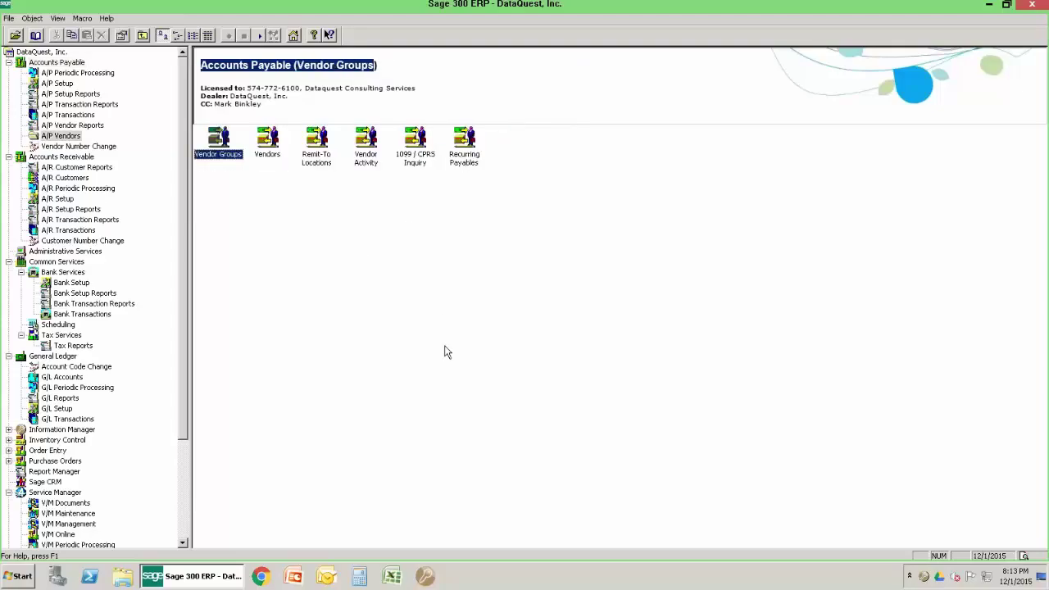
double_click(464, 143)
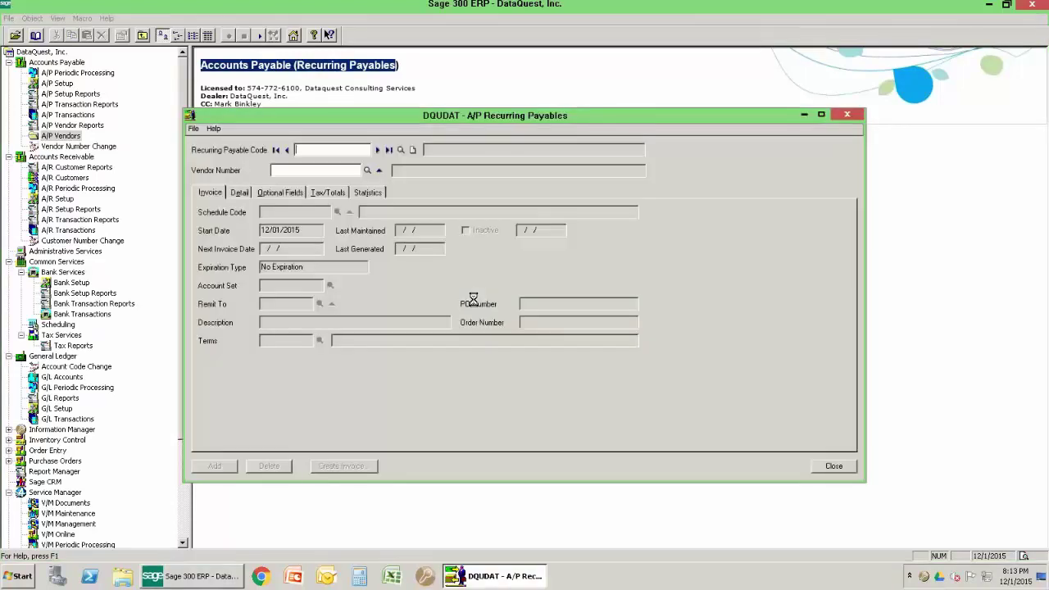
left_click(368, 169)
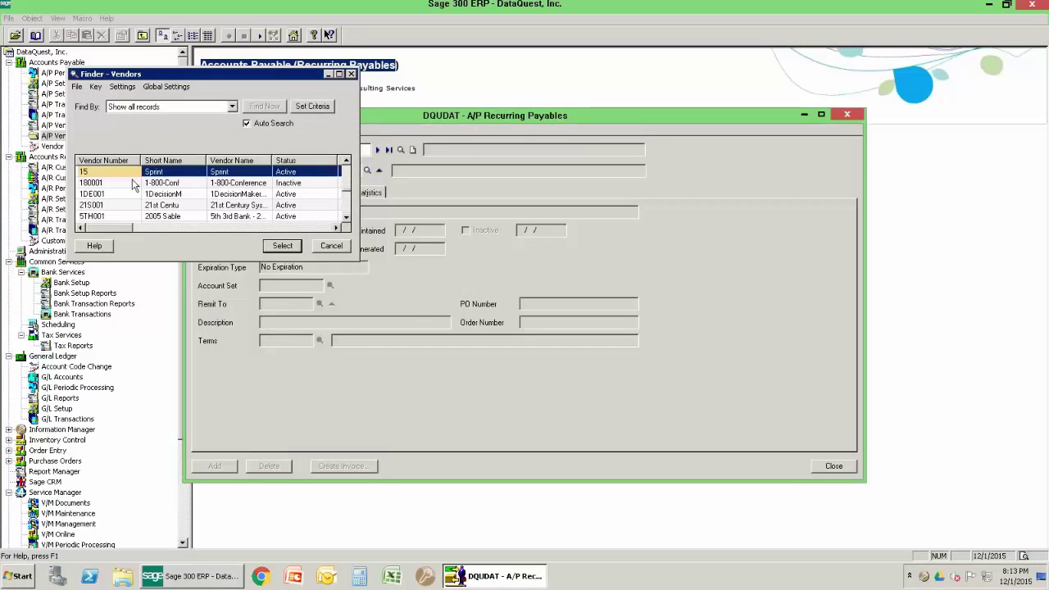
left_click(145, 107)
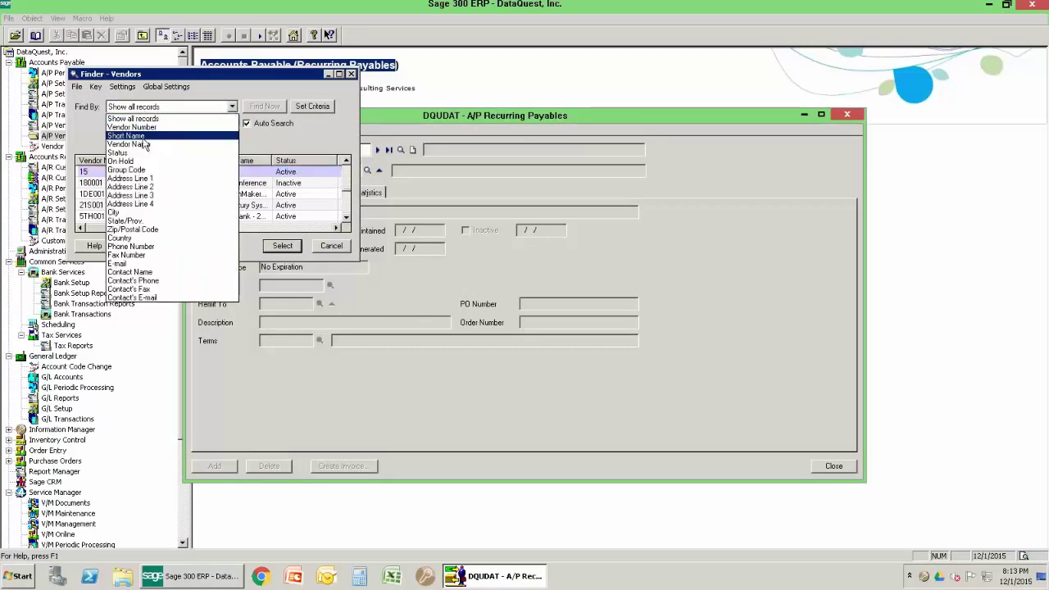
left_click(144, 144)
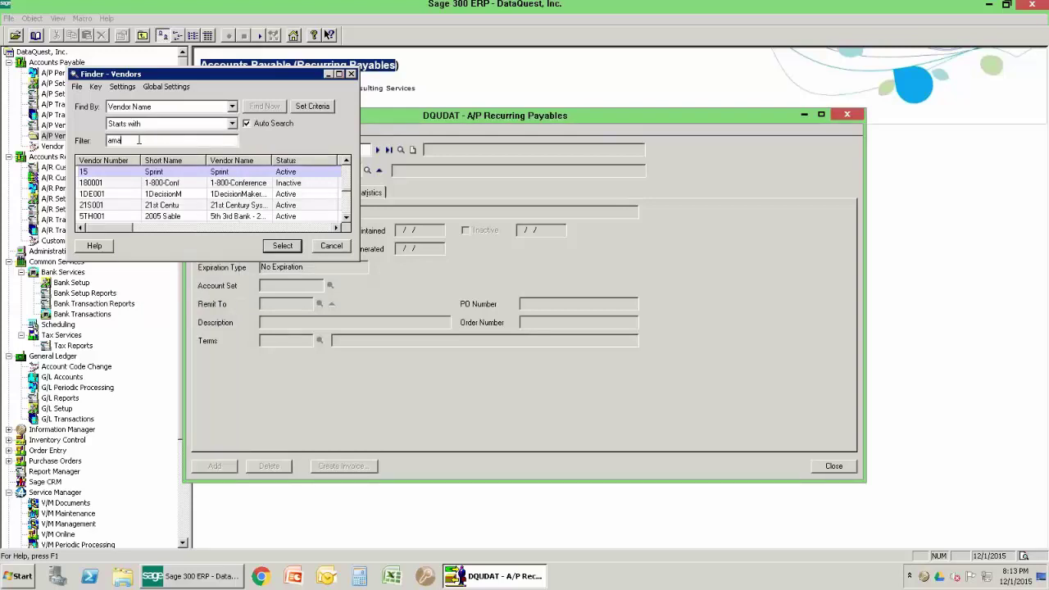
double_click(137, 173)
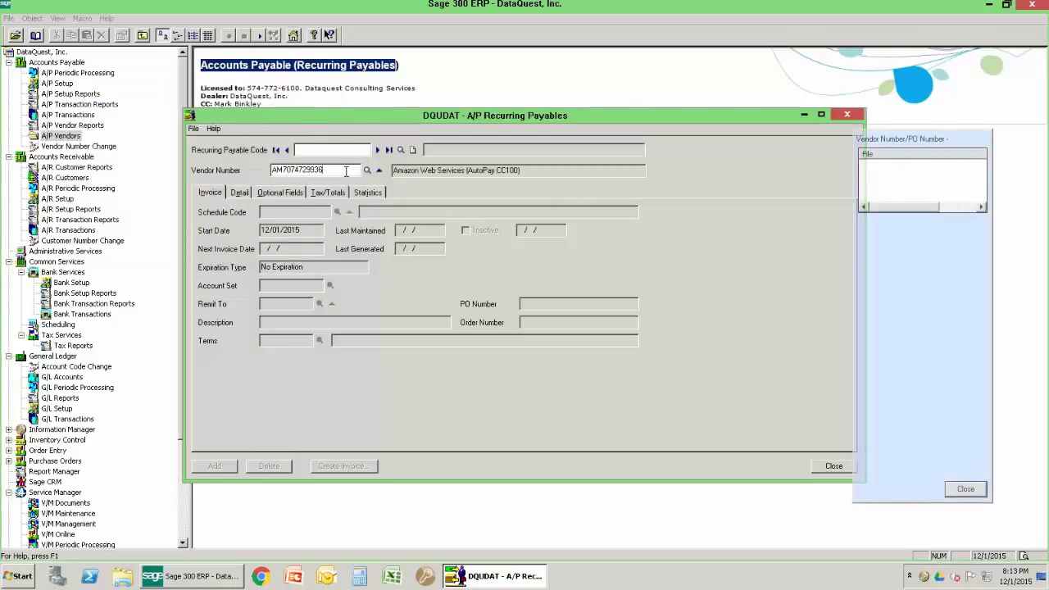
- Copy the vendor number into the Recurring Payable Code field
double_click(319, 170)
key("ctrl+c")
left_click(320, 150)
key("ctrl+v")
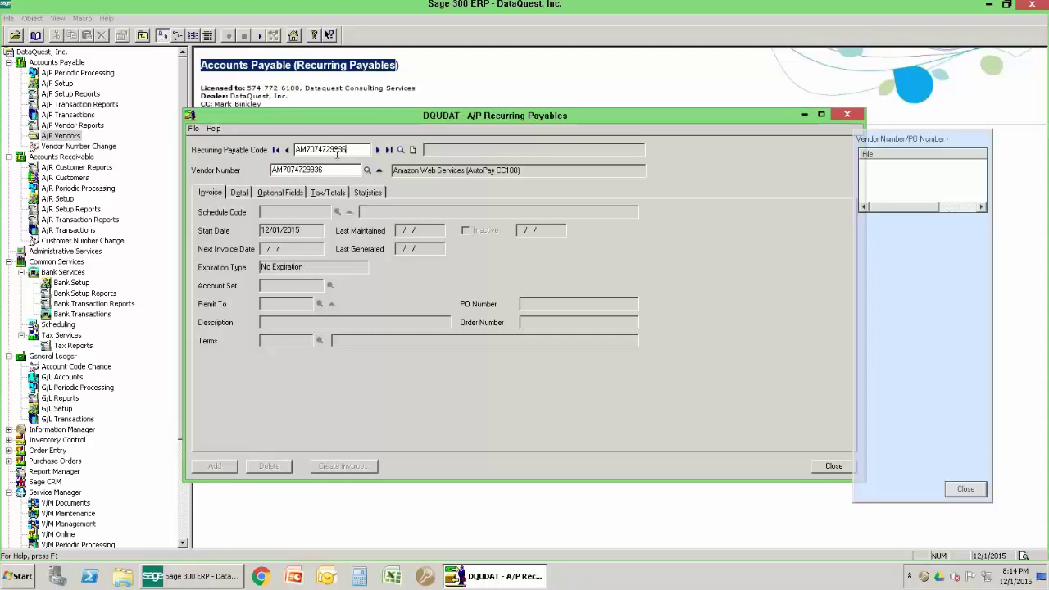
- Examine how the existing recurring payable codes are named, and close the list without selecting one
left_click(401, 149)
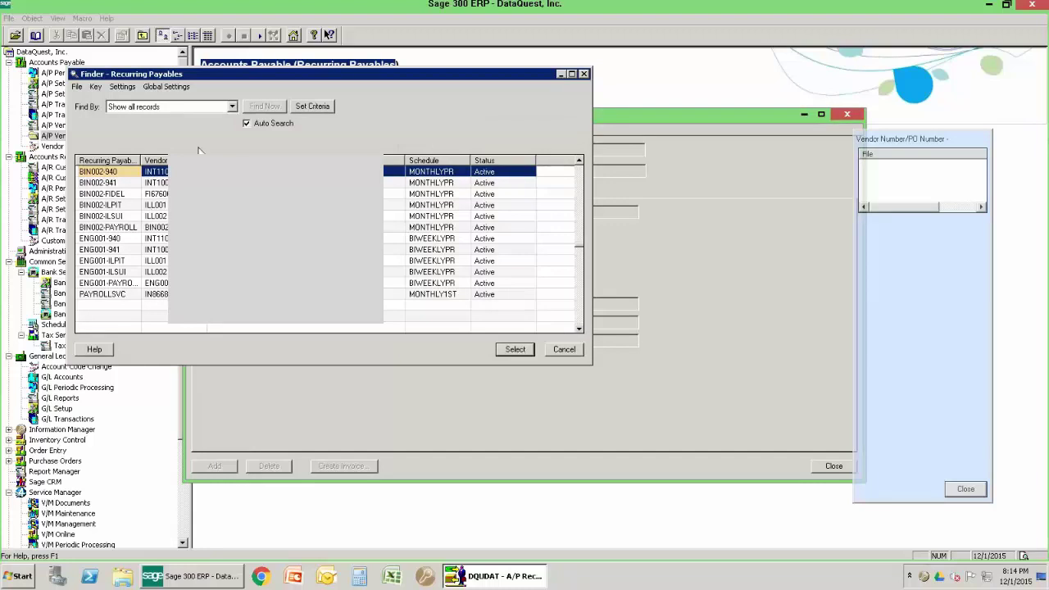
left_click(103, 183)
left_click(110, 215)
left_click(107, 261)
left_click(107, 184)
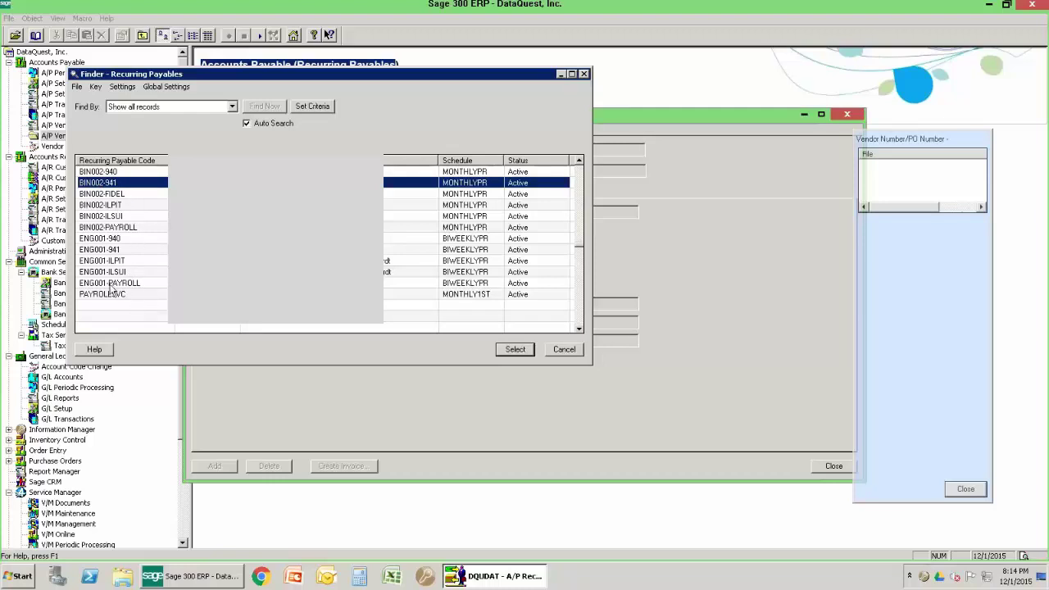
left_click(566, 350)
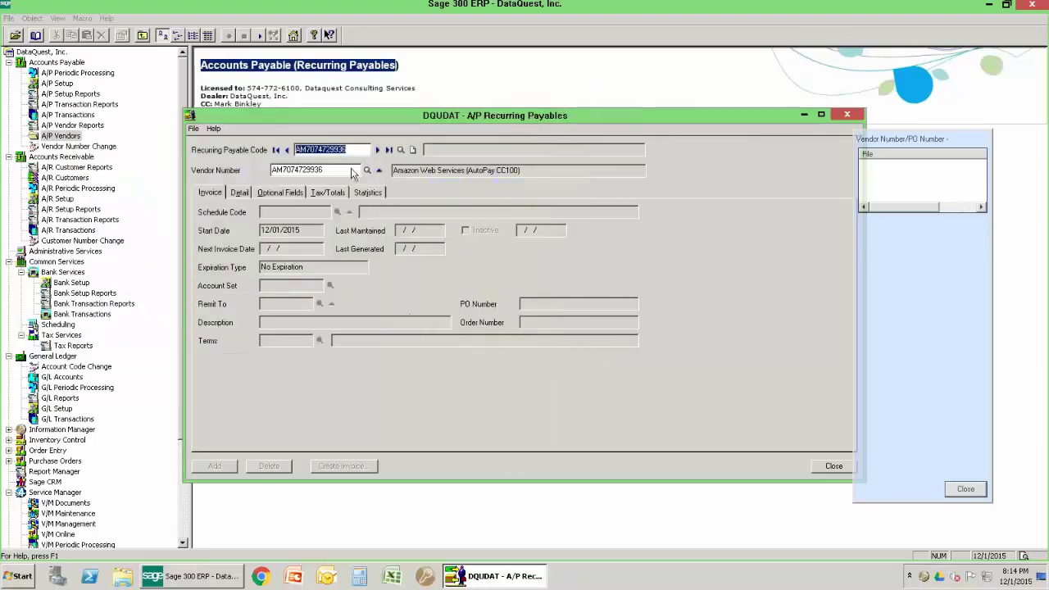
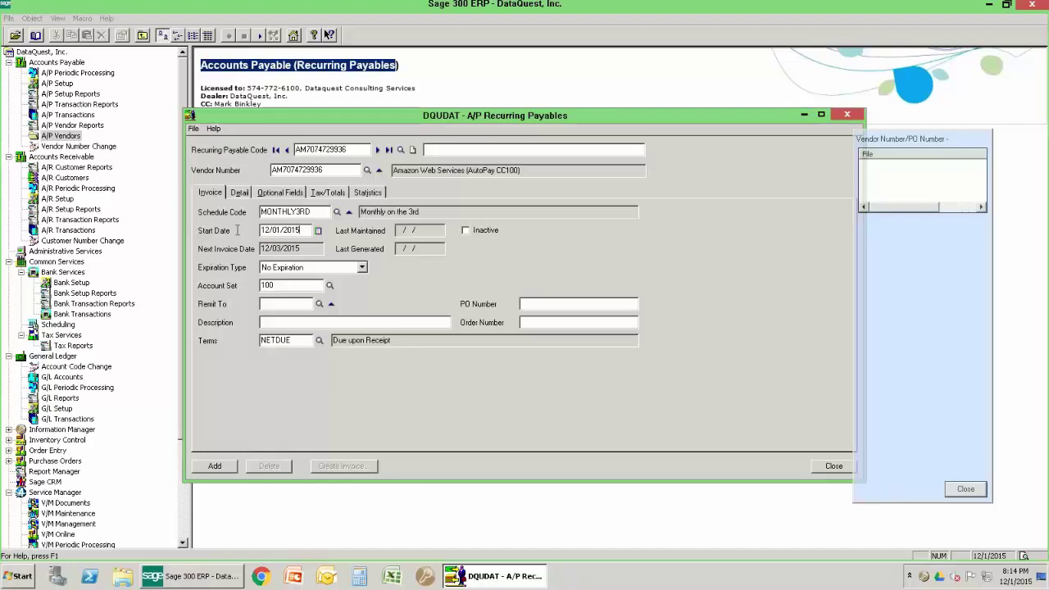
- Review the Expiration Type choices for the recurring payable and keep No Expiration
key("Tab")
left_click(360, 267)
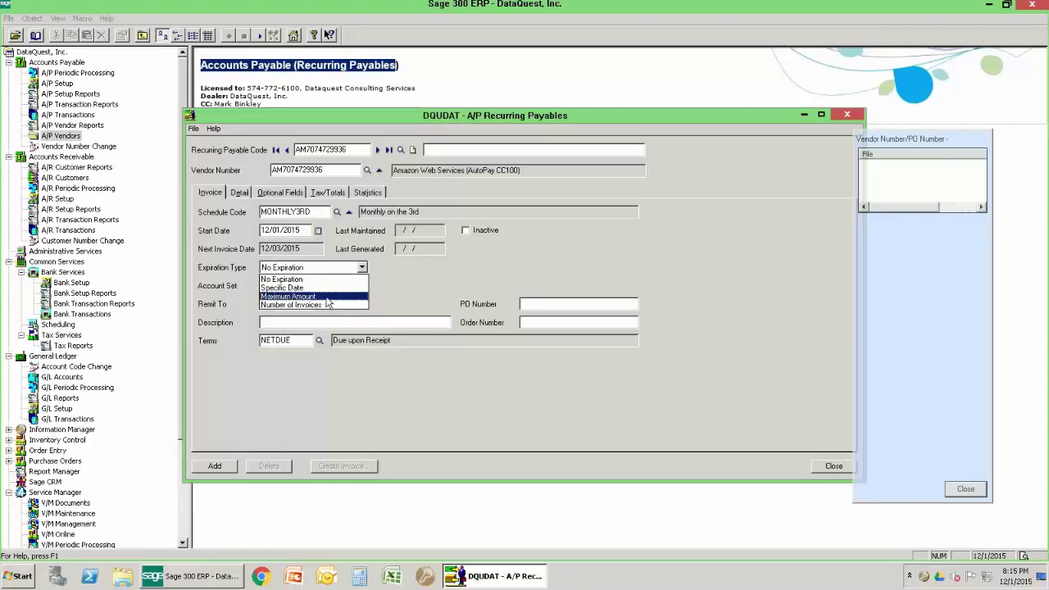
left_click(372, 290)
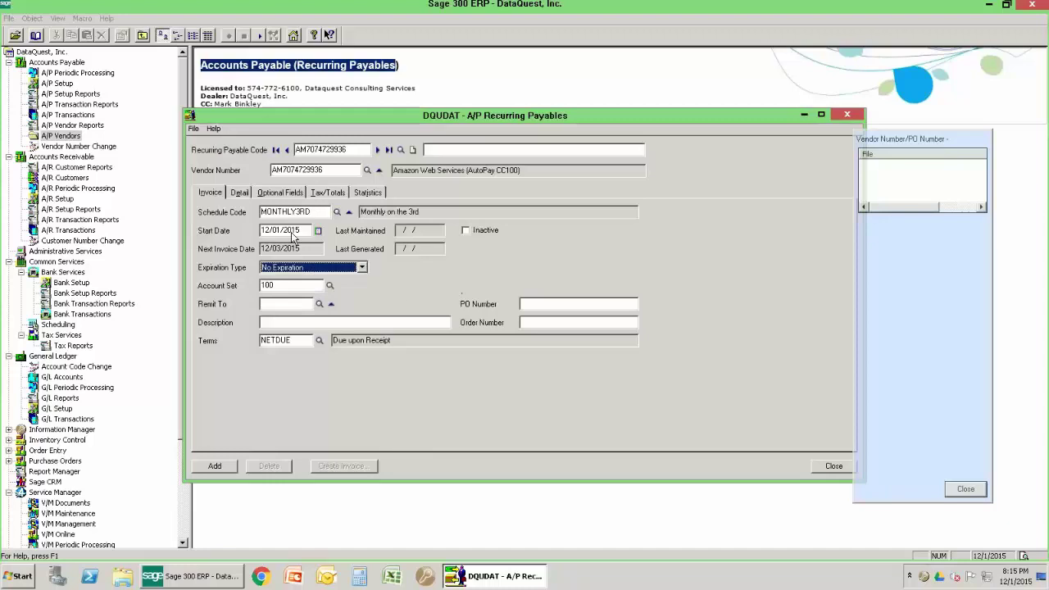
left_click(279, 303)
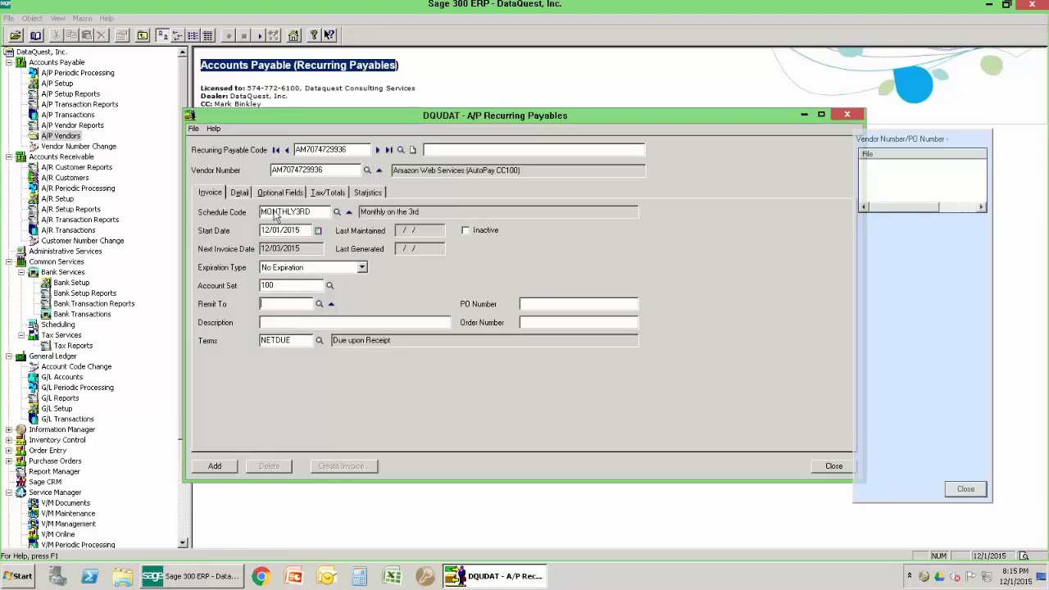
- Add a detail line with distribution code ISP to the recurring payable, leaving its amount at zero
left_click(239, 192)
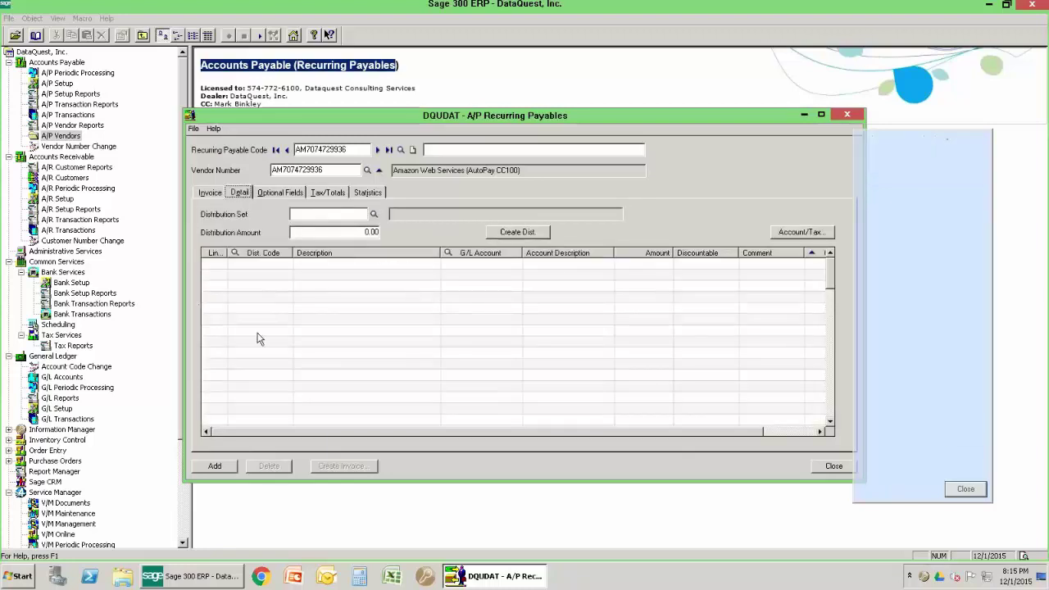
left_click(333, 309)
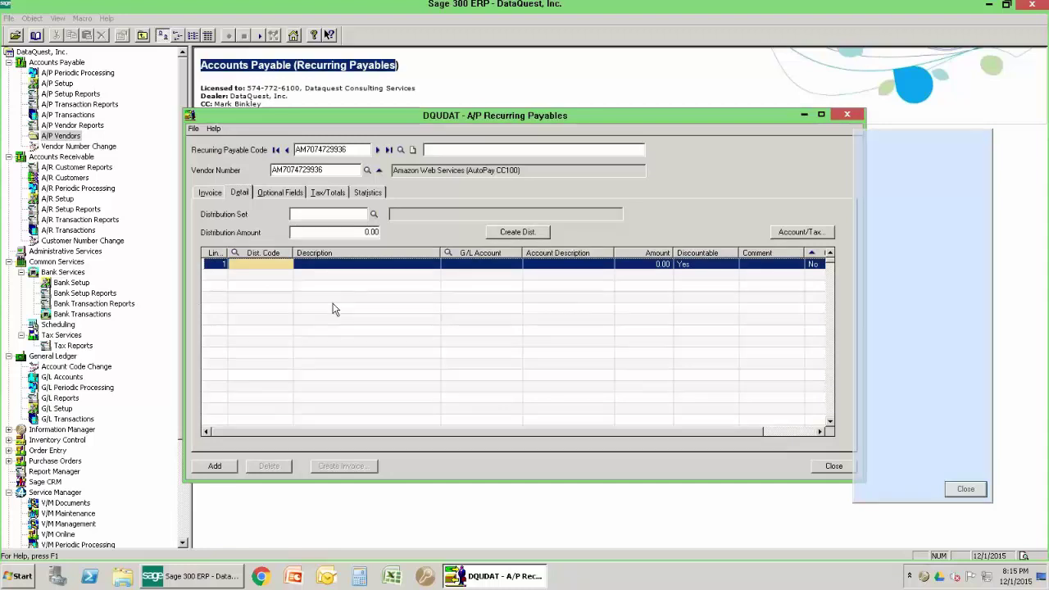
type("ISP")
key("Tab")
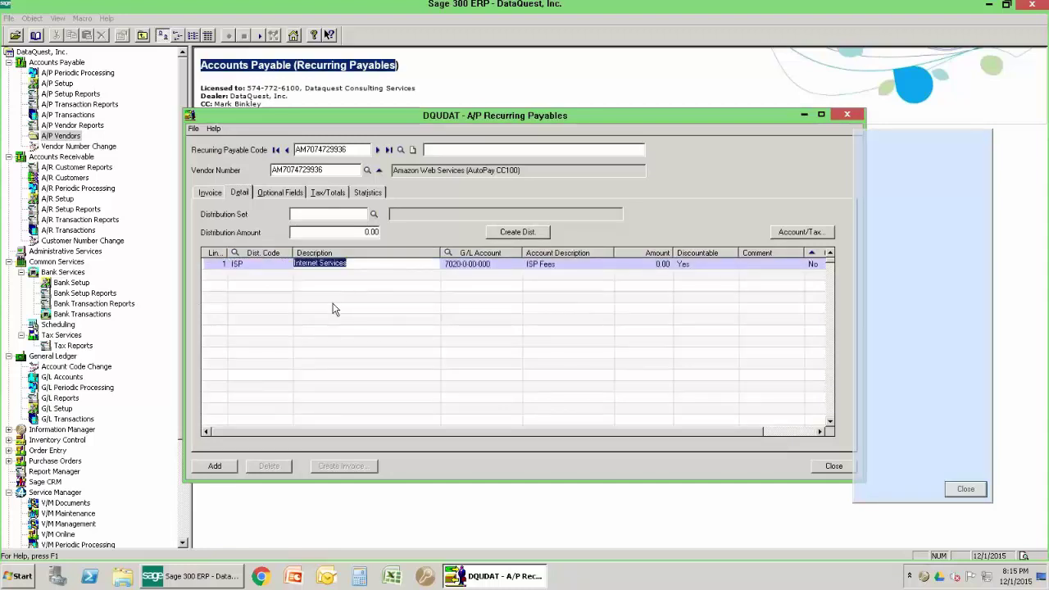
key("Tab")
key("Tab")
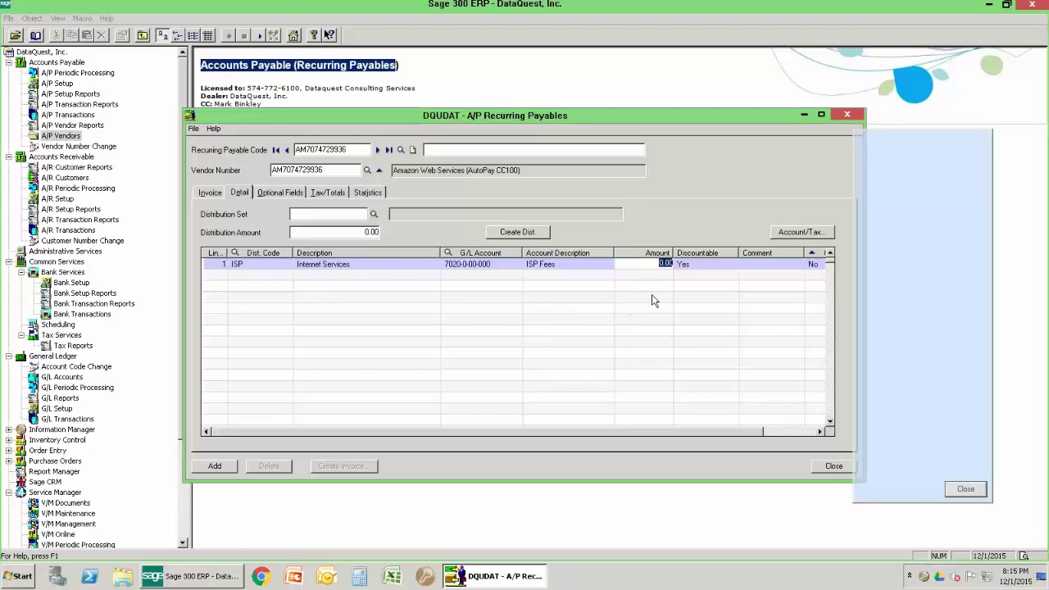
left_click(209, 193)
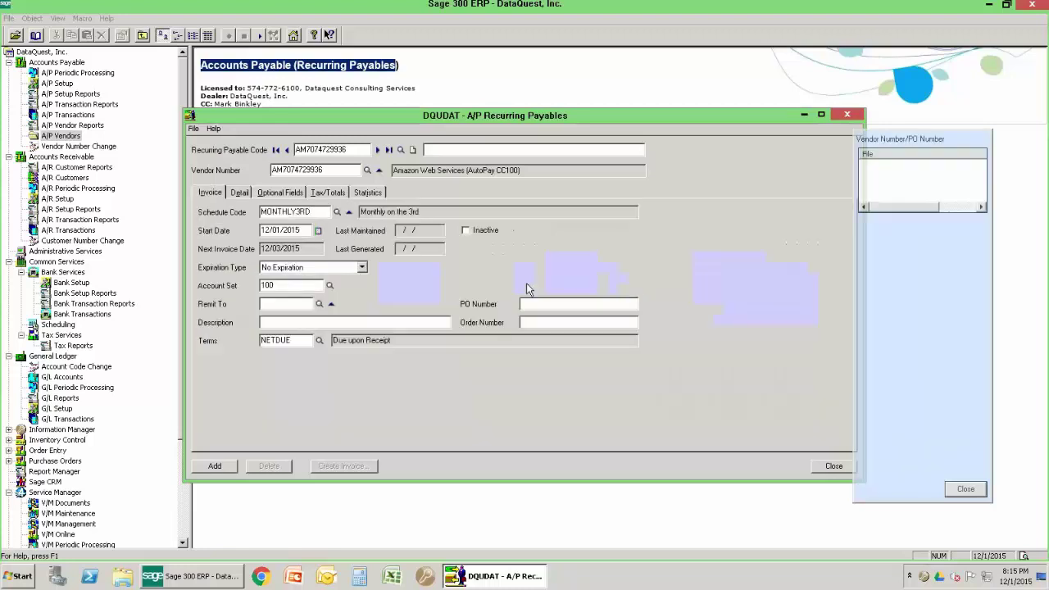
left_click(238, 193)
left_click(654, 266)
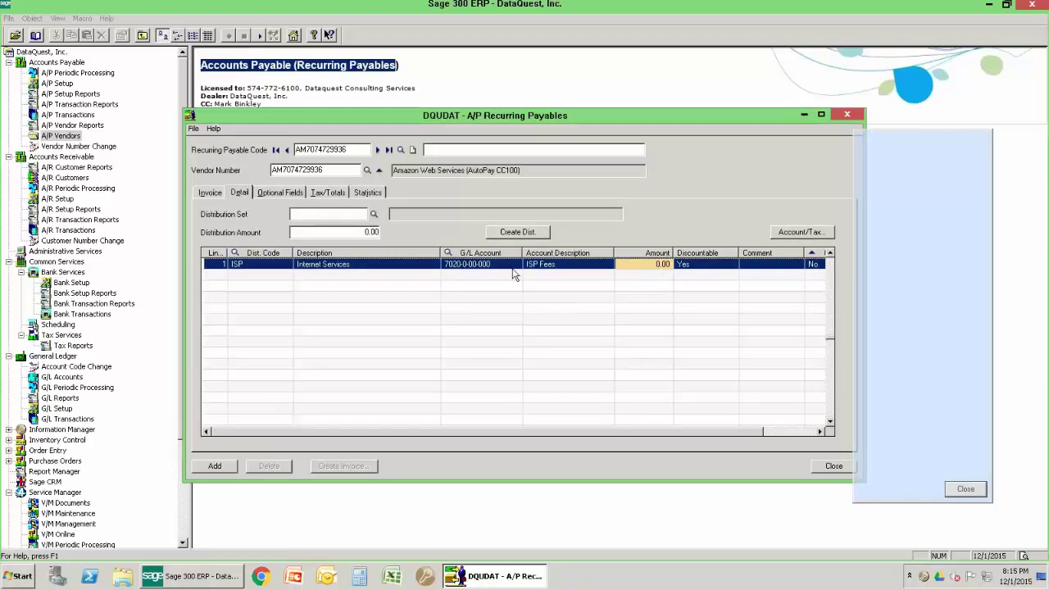
- Describe the recurring payable as "Amazon Web Services (Monthly on the 3rd)", add it, and close its window and the vendor side pane
left_click(197, 195)
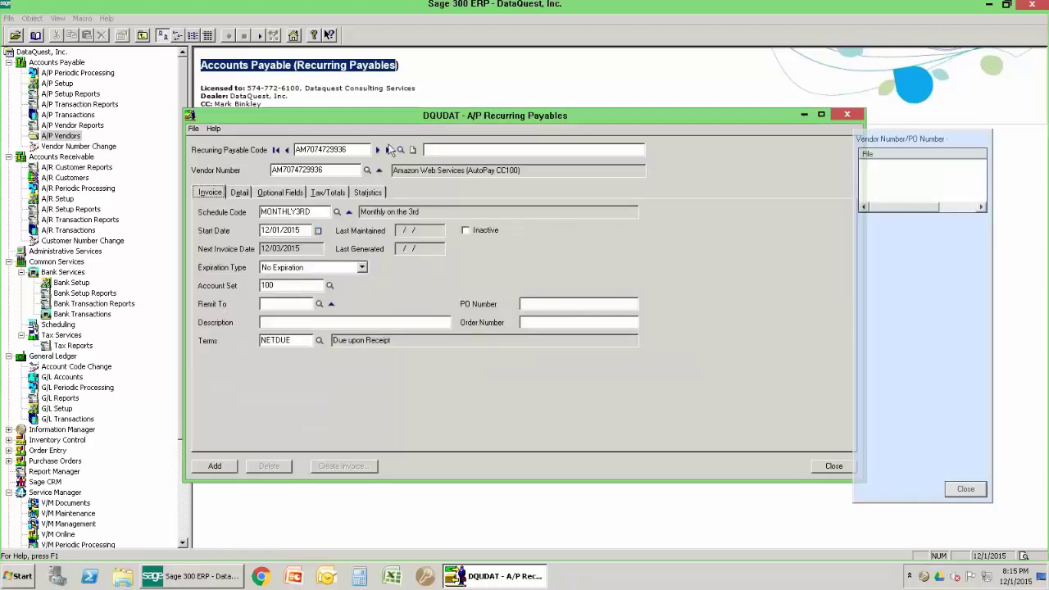
left_click(453, 154)
type("Amazon Web Services")
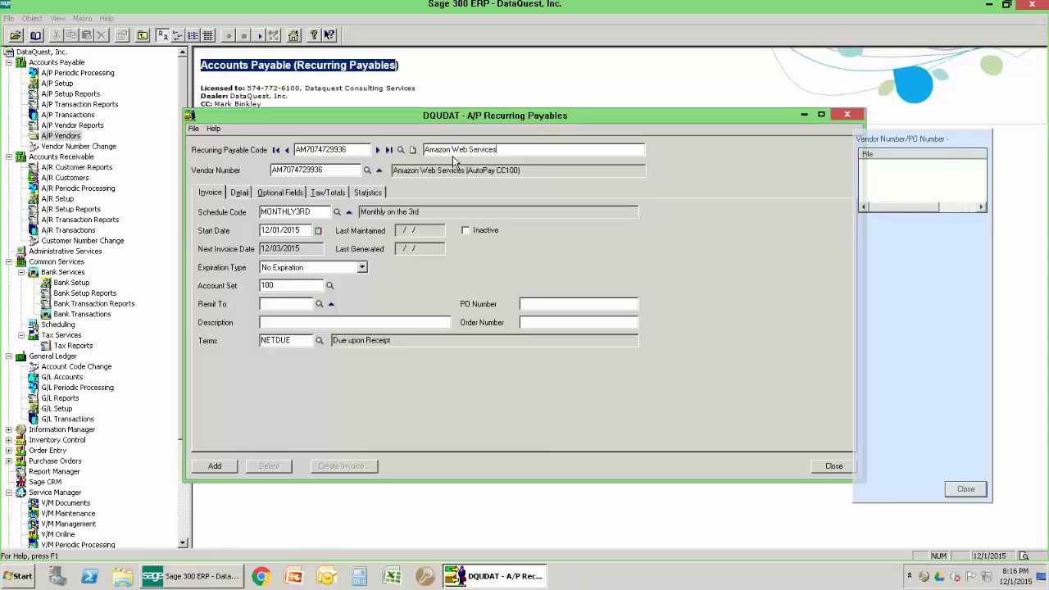
type(" (Monthly on the 3rd")
key("Tab")
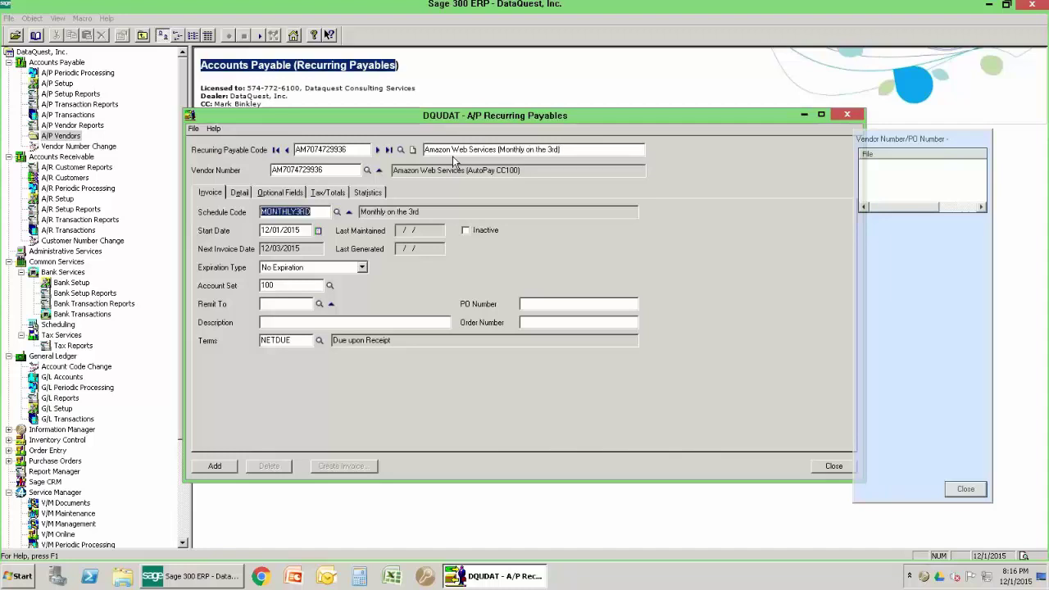
left_click(214, 466)
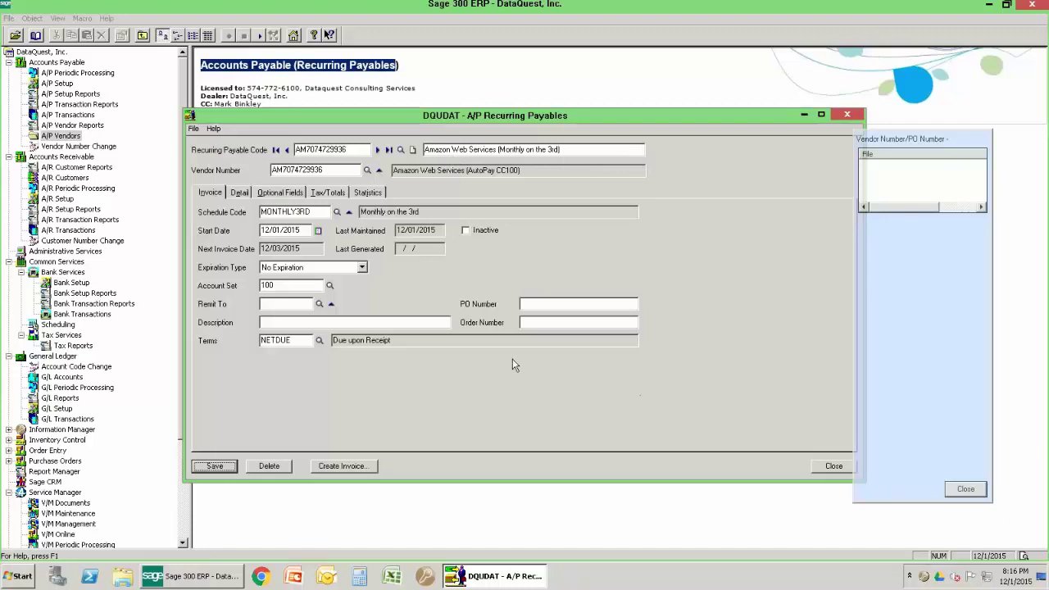
left_click(837, 471)
left_click(965, 489)
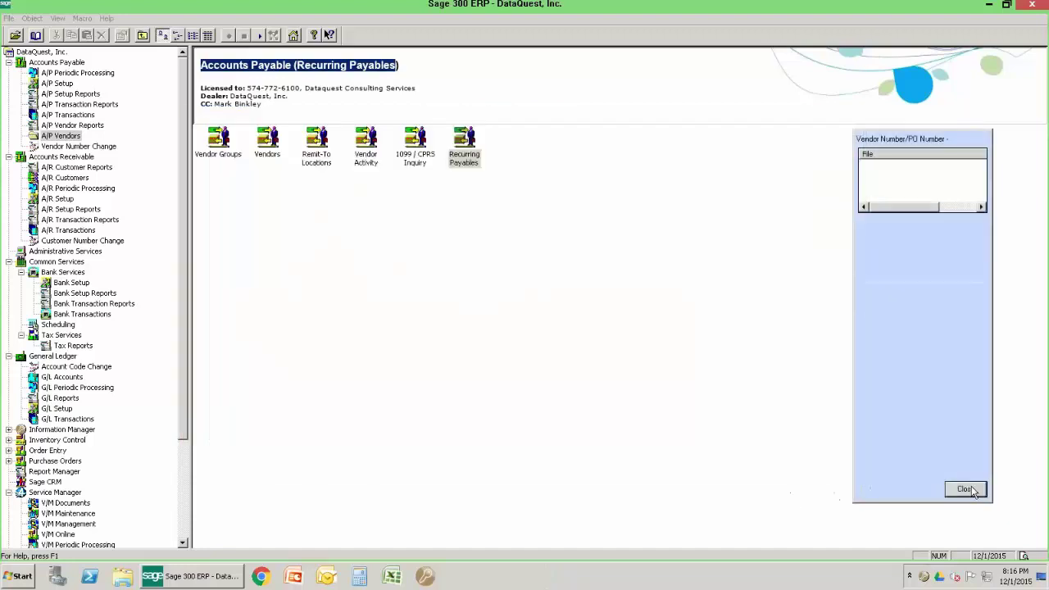
- Reopen the DataQuest, Inc. company with the session date set to 12/4/2015
left_click(15, 37)
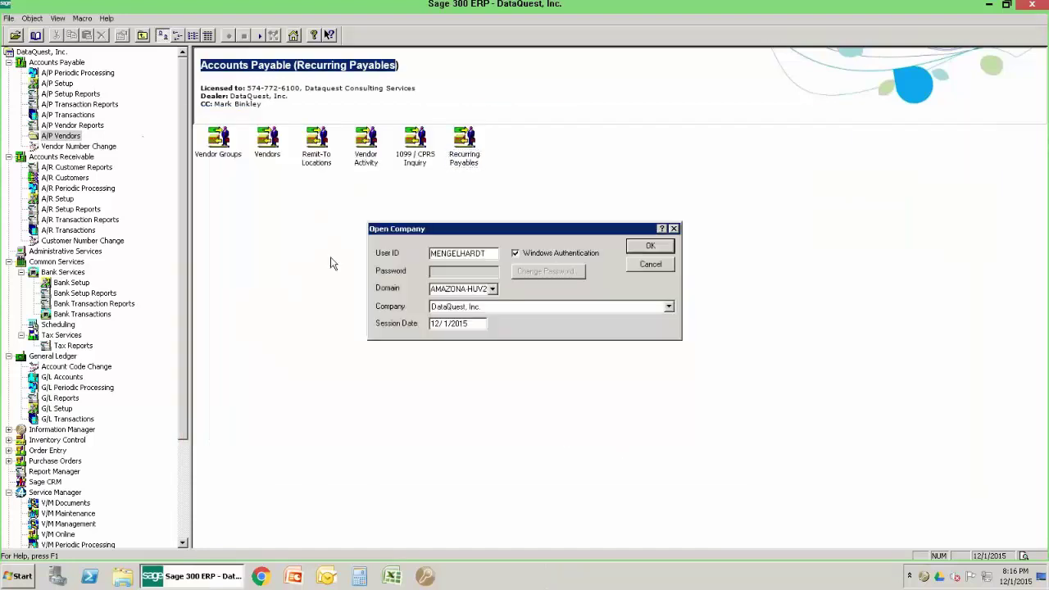
left_click(479, 325)
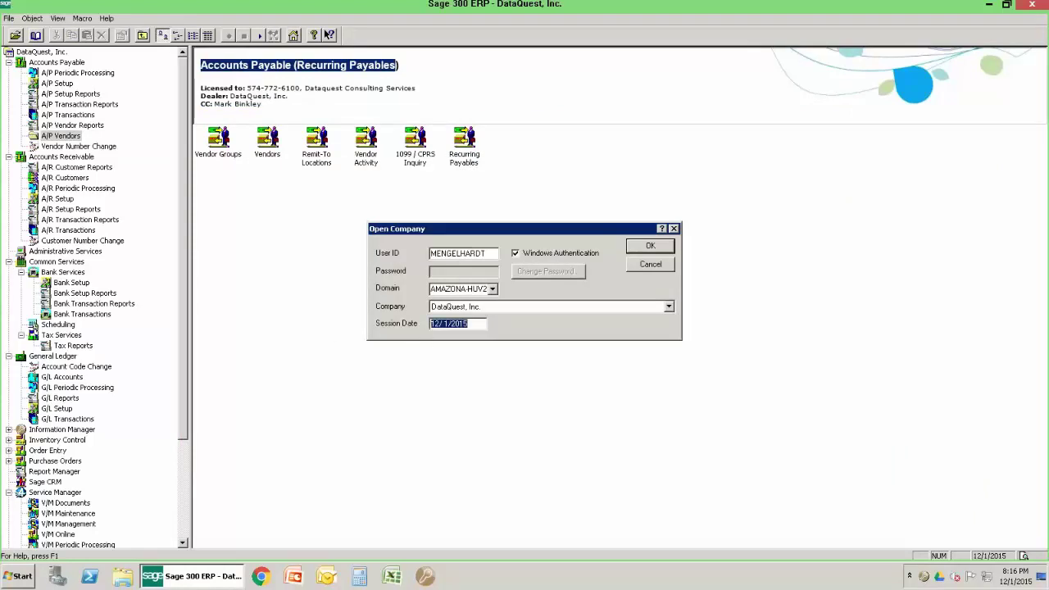
type("12")
key("Tab")
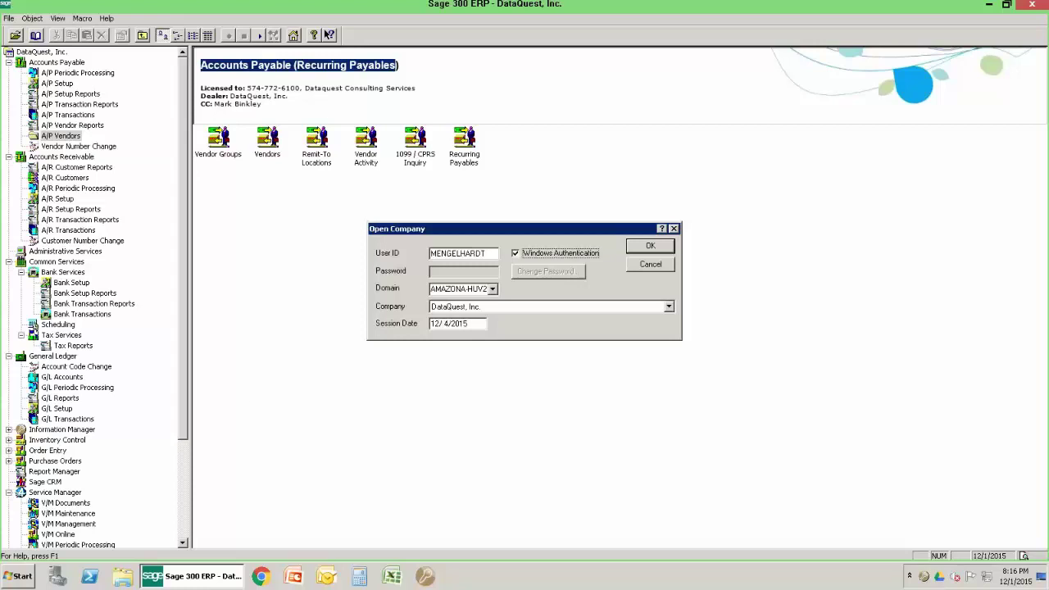
left_click(640, 244)
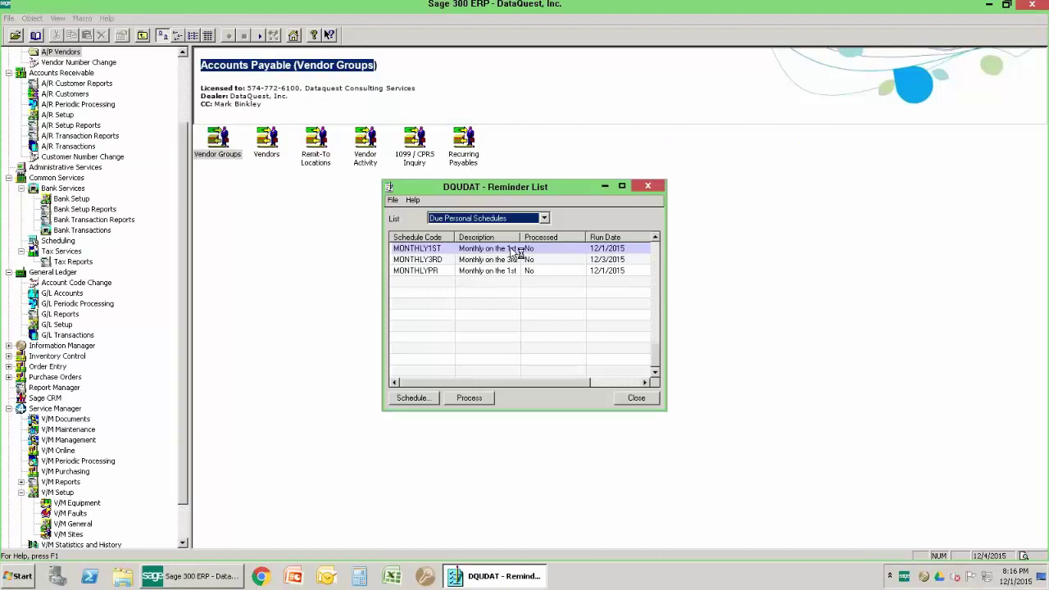
- Widen the Reminder List and examine the MONTHLY3RD schedule and its linked job details
left_click_drag(518, 237, 572, 237)
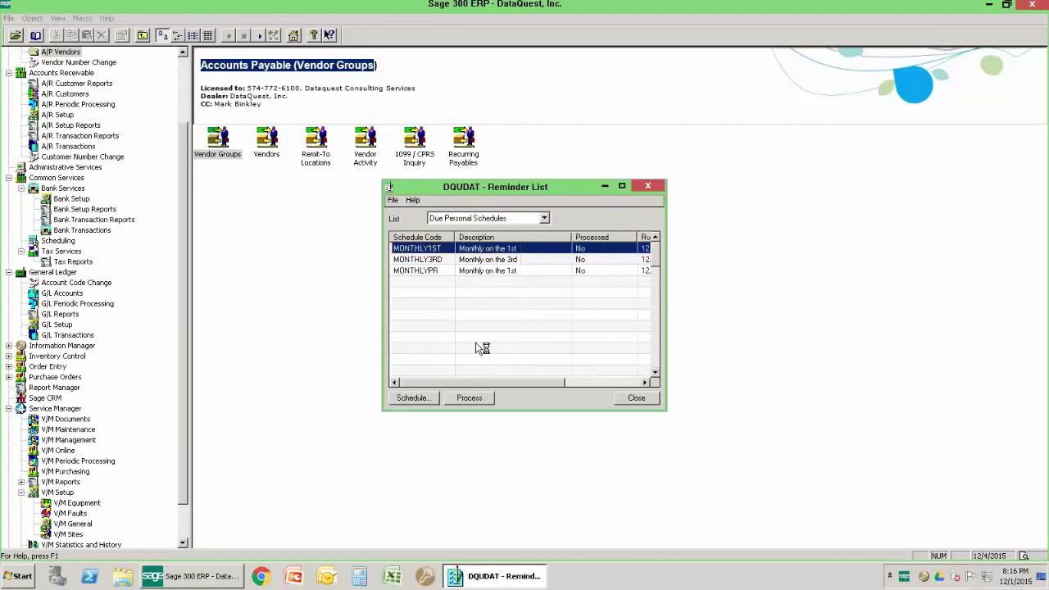
left_click_drag(665, 335, 902, 328)
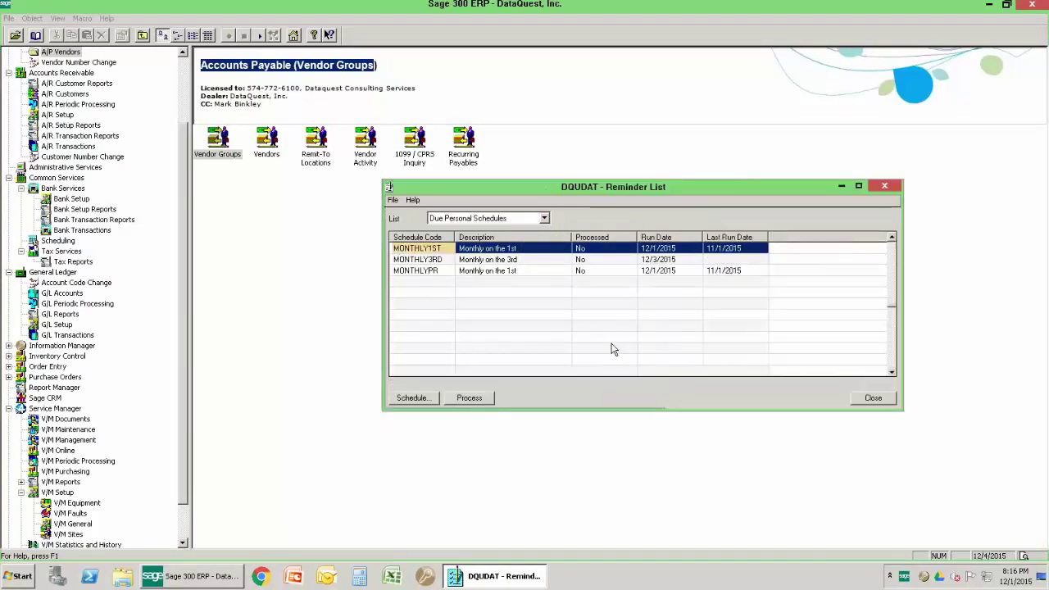
left_click(432, 261)
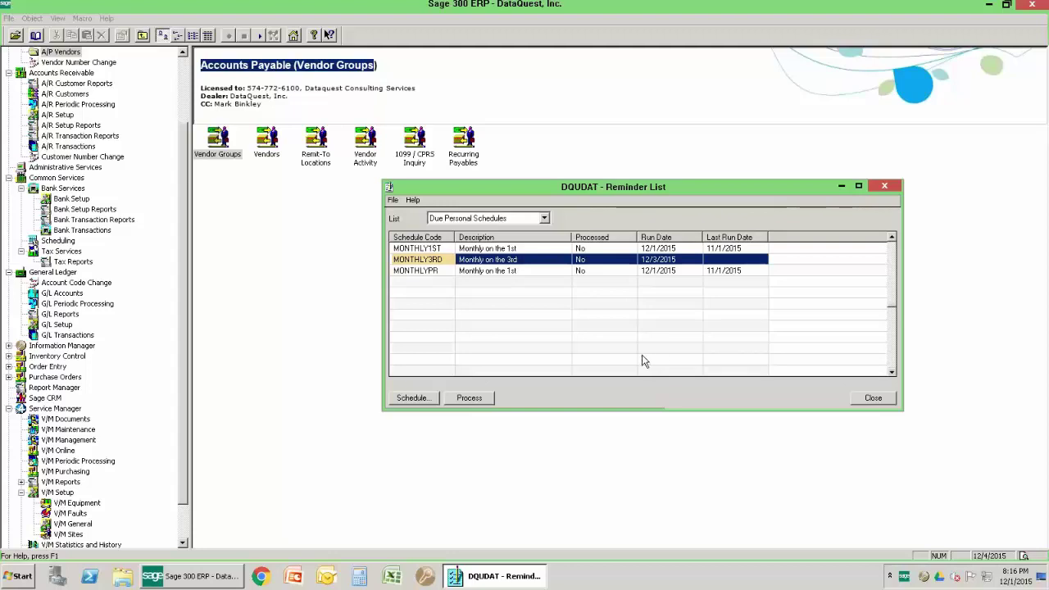
left_click(425, 407)
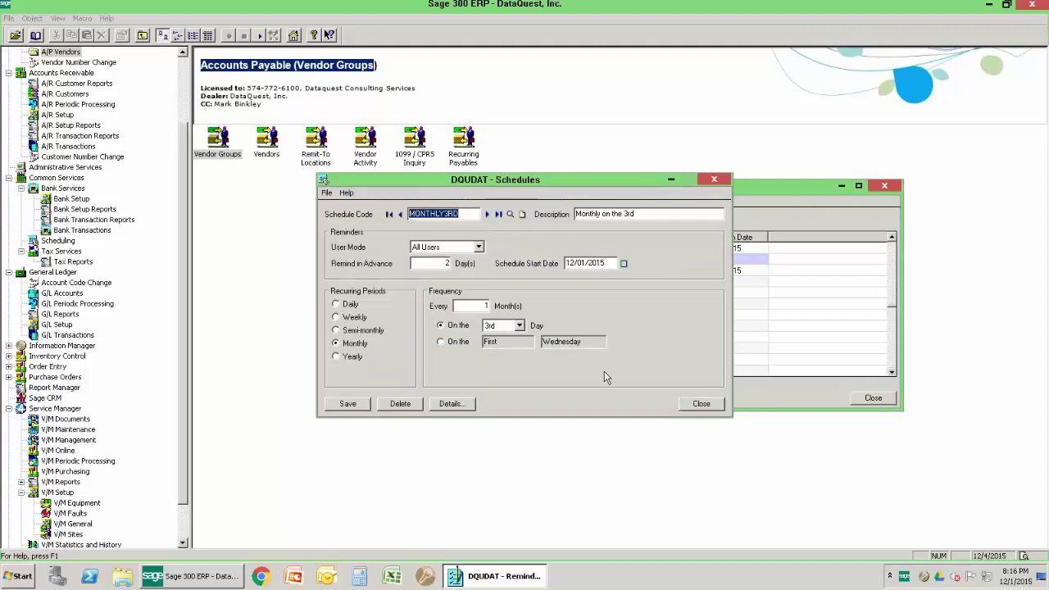
left_click(450, 404)
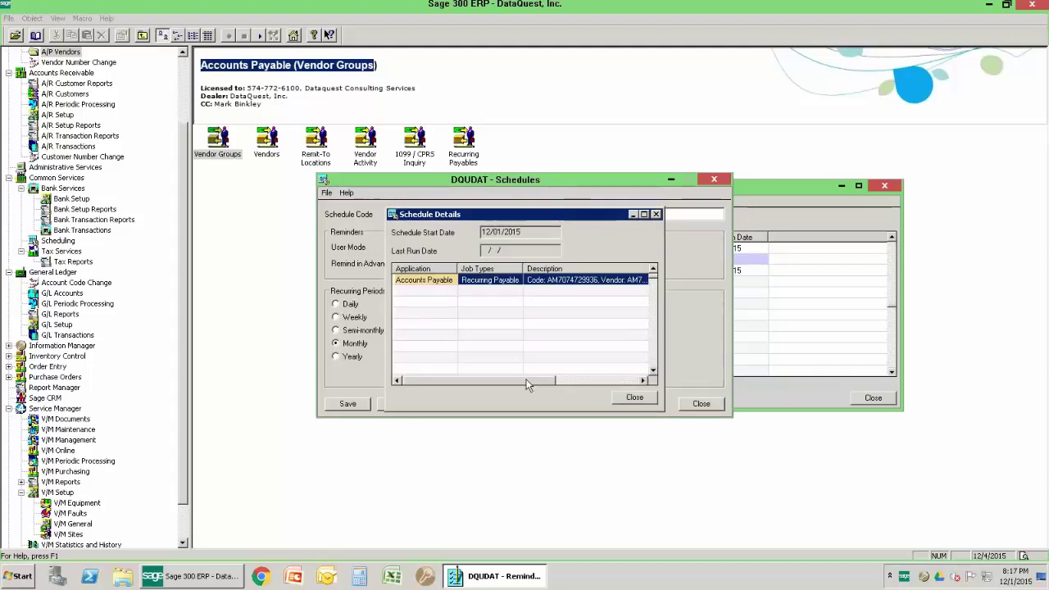
left_click_drag(526, 385, 479, 378)
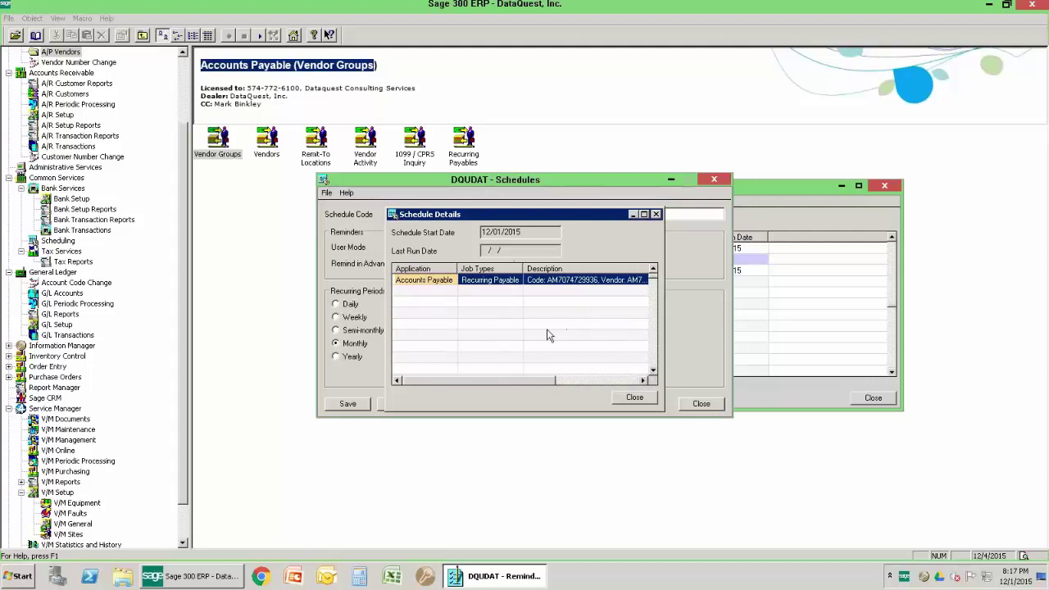
left_click(635, 398)
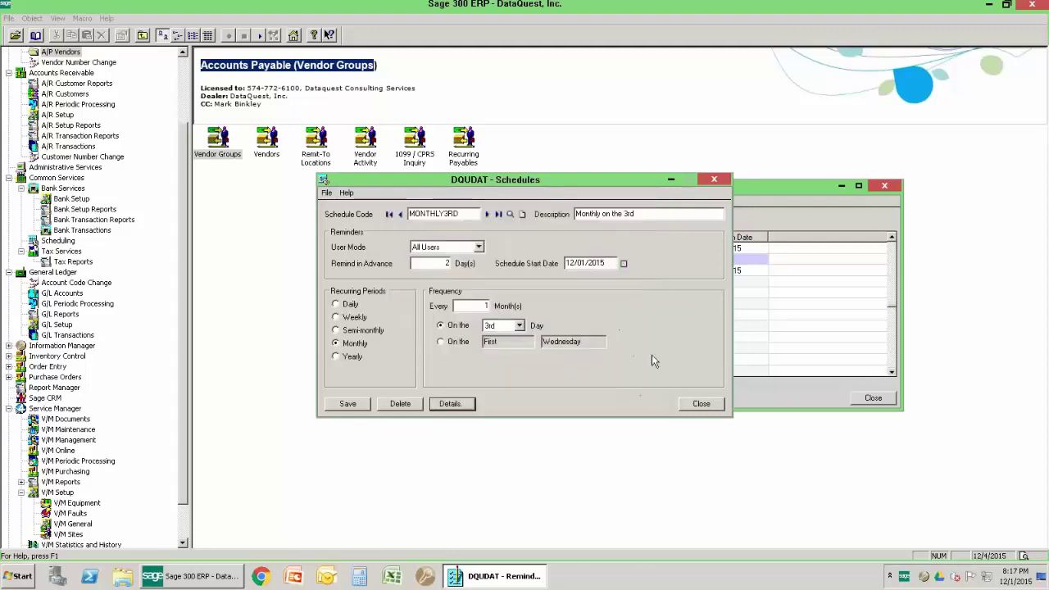
left_click(703, 408)
- Process the MONTHLY3RD schedule from the Reminder List and close the list
left_click(496, 261)
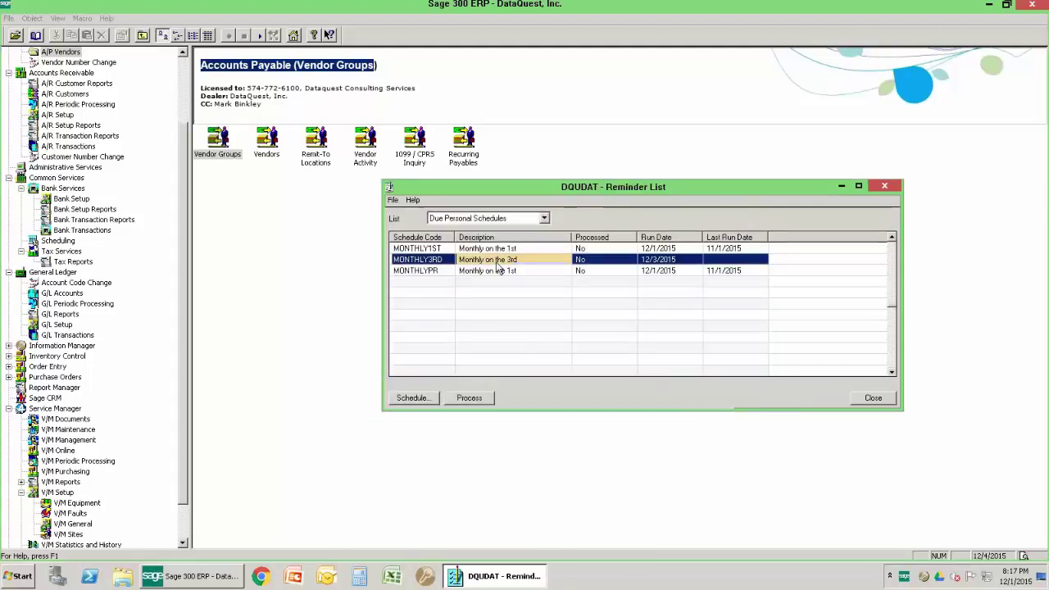
left_click(479, 397)
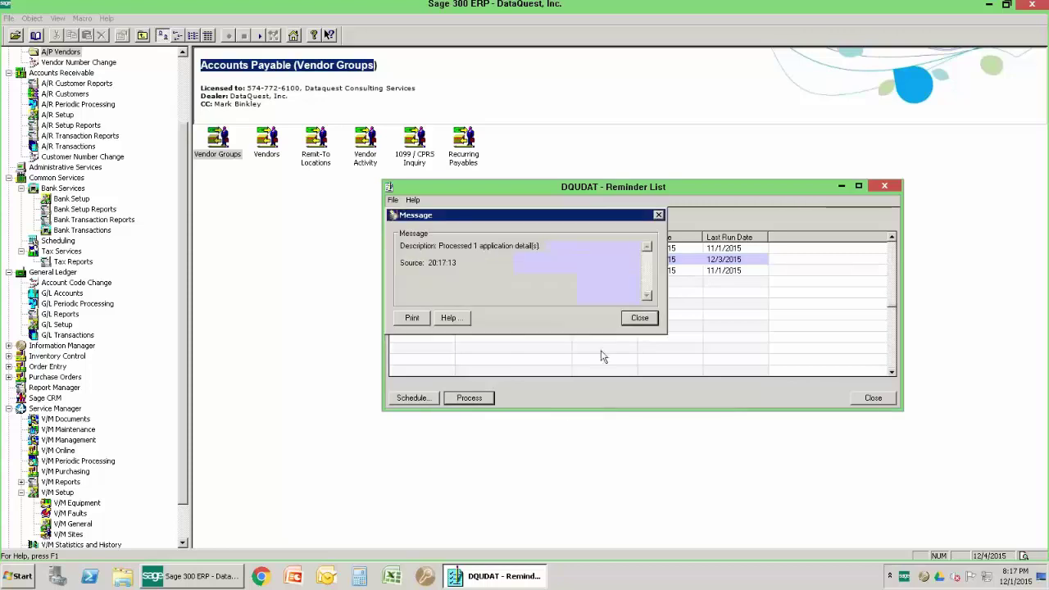
left_click(639, 318)
left_click(893, 399)
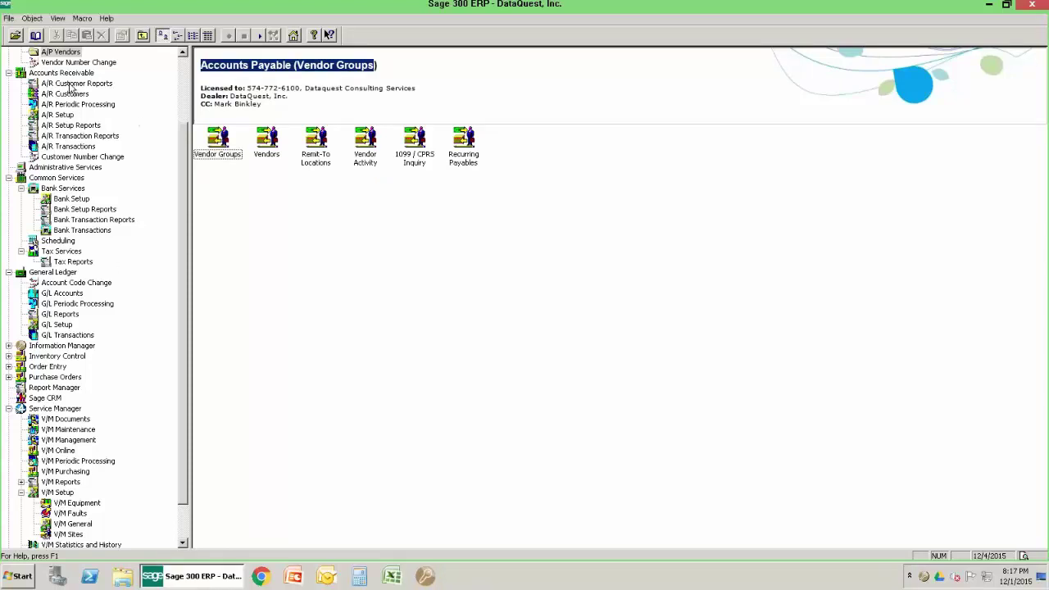
- Open the "Recurring Payables 12/ 3/2015" batch from the A/P Invoice Batch List and separate the Invoice Entry window from the vendor side pane
left_click(184, 76)
left_click(73, 64)
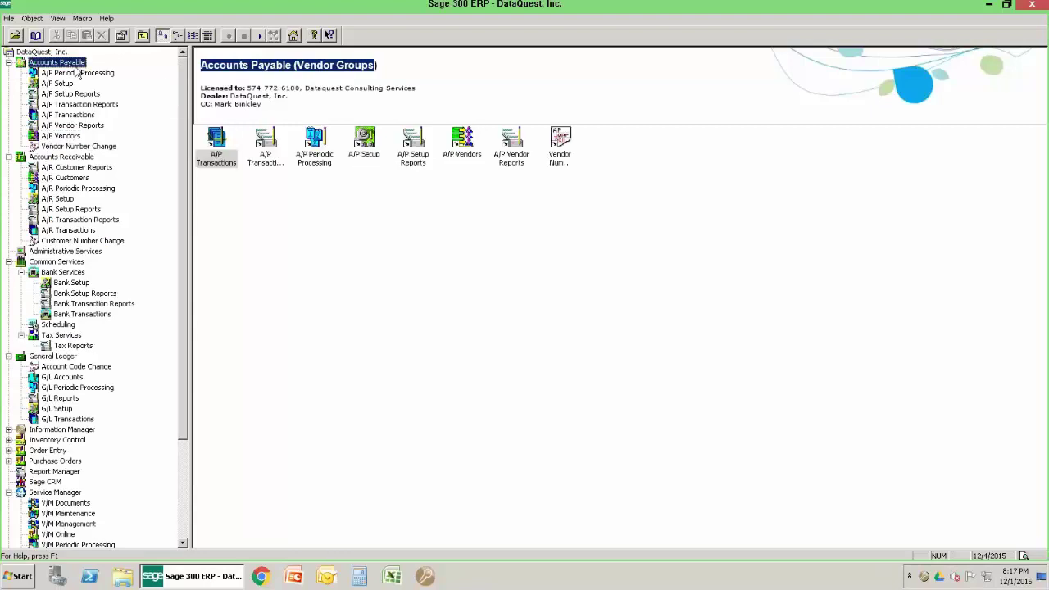
double_click(231, 157)
double_click(221, 154)
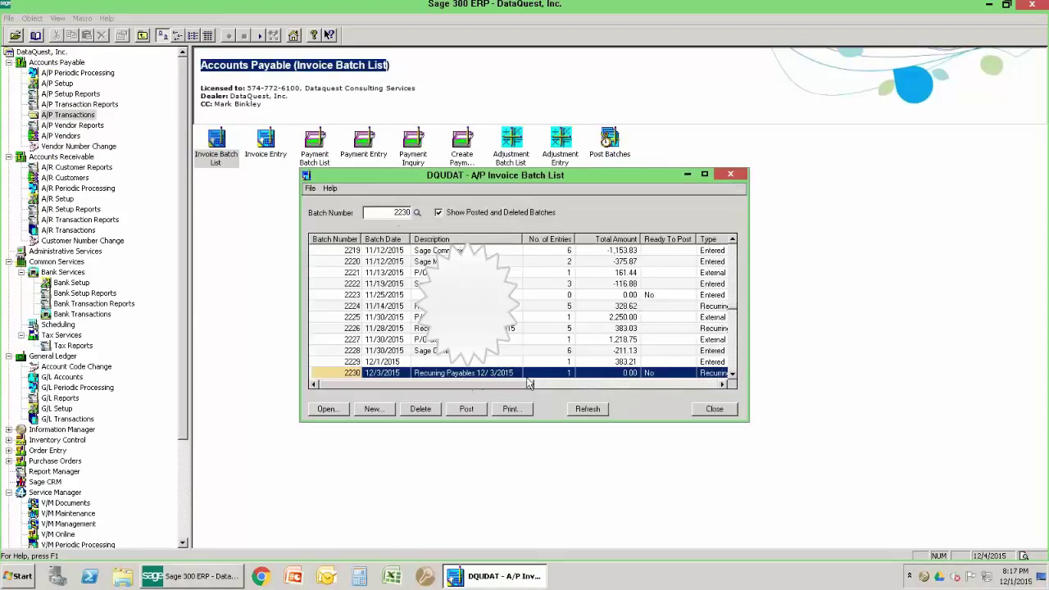
left_click(328, 410)
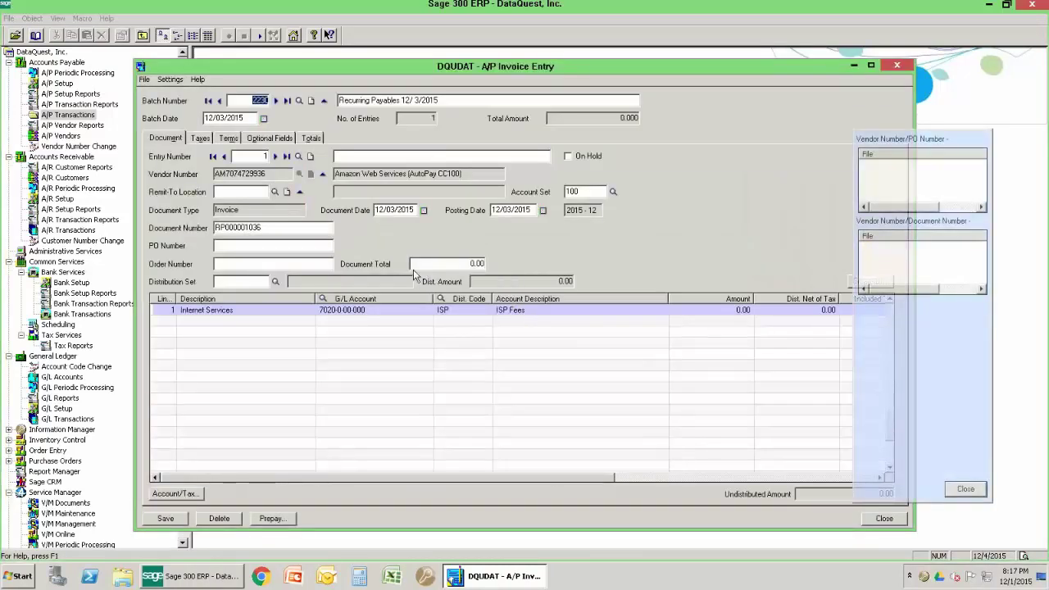
left_click_drag(913, 150, 970, 141)
left_click_drag(755, 67, 693, 69)
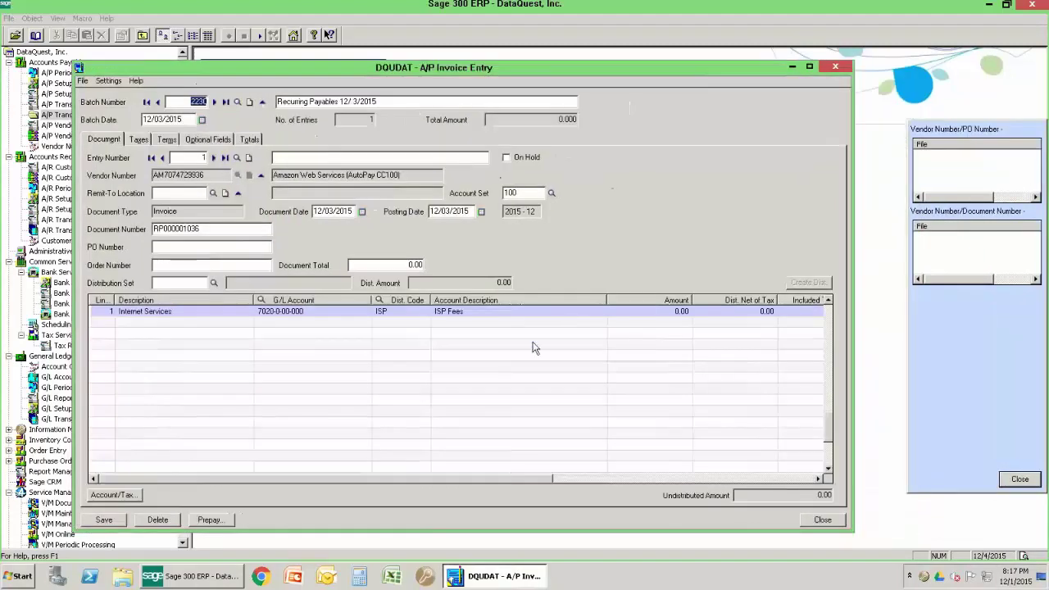
- Check the AWS invoice PDF, set the Internet Services line amount to 457.22, and save the invoice entry
left_click(494, 315)
left_click(402, 313)
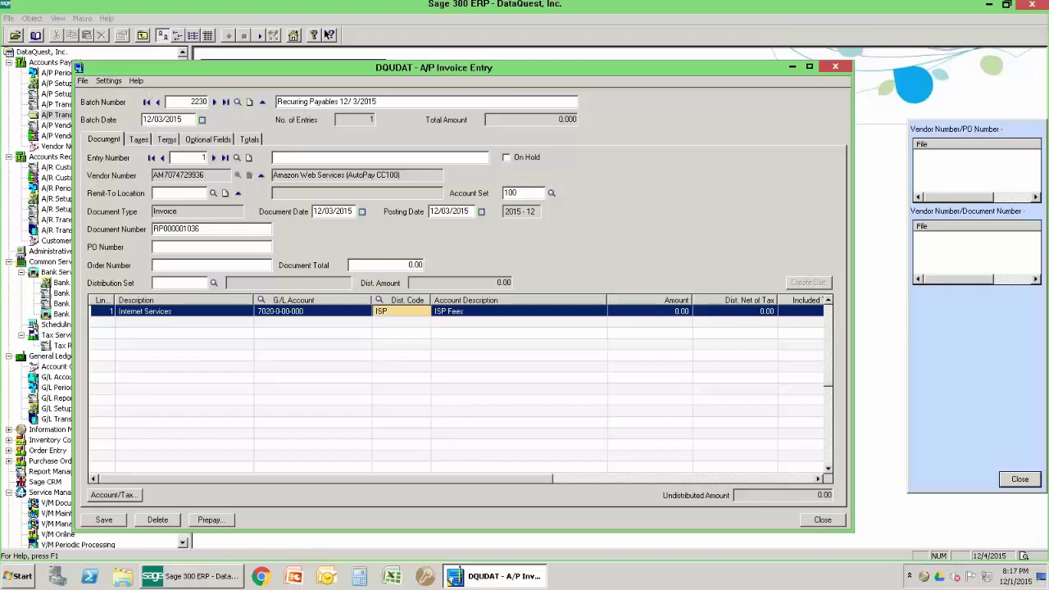
key("alt+Tab")
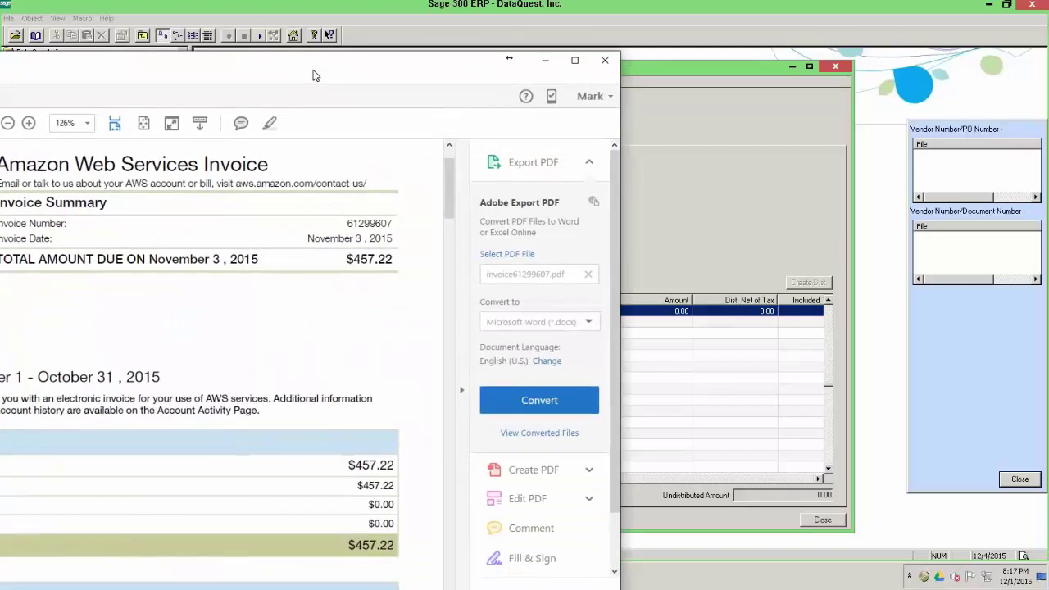
key("alt+Tab")
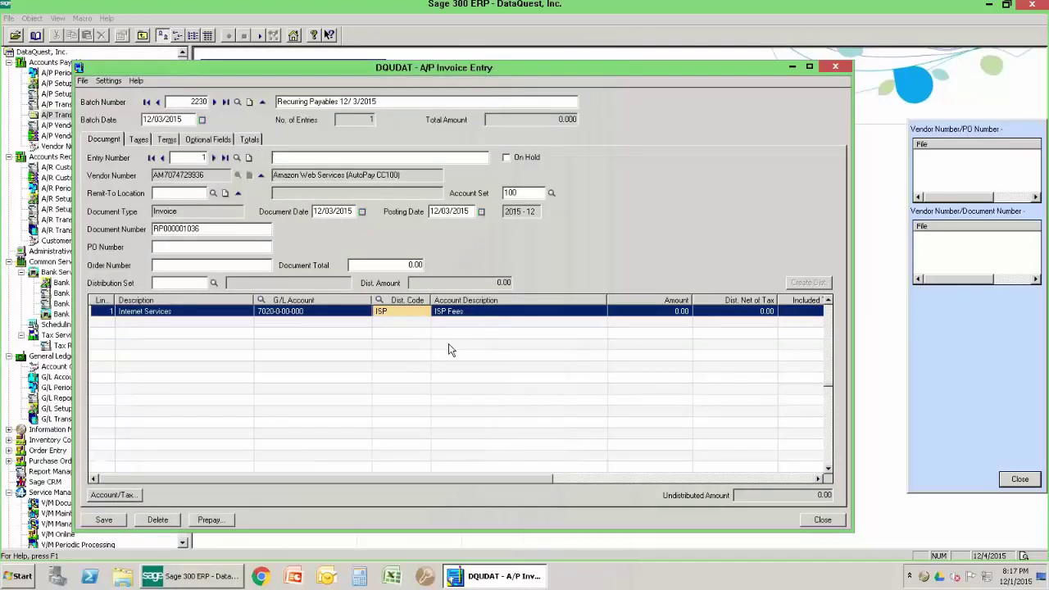
left_click(673, 317)
type("457")
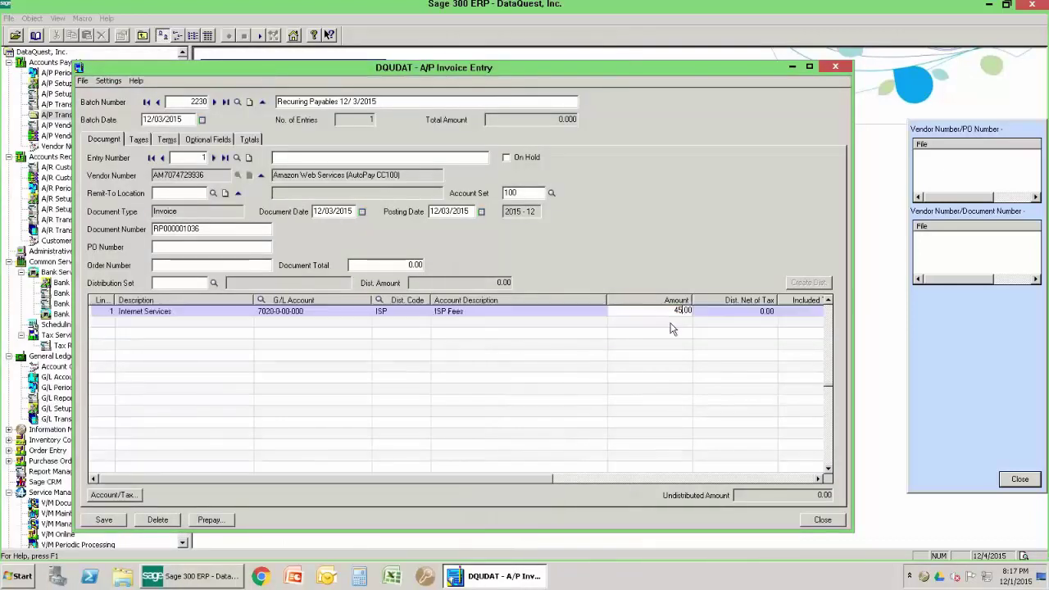
type(".22")
key("Return")
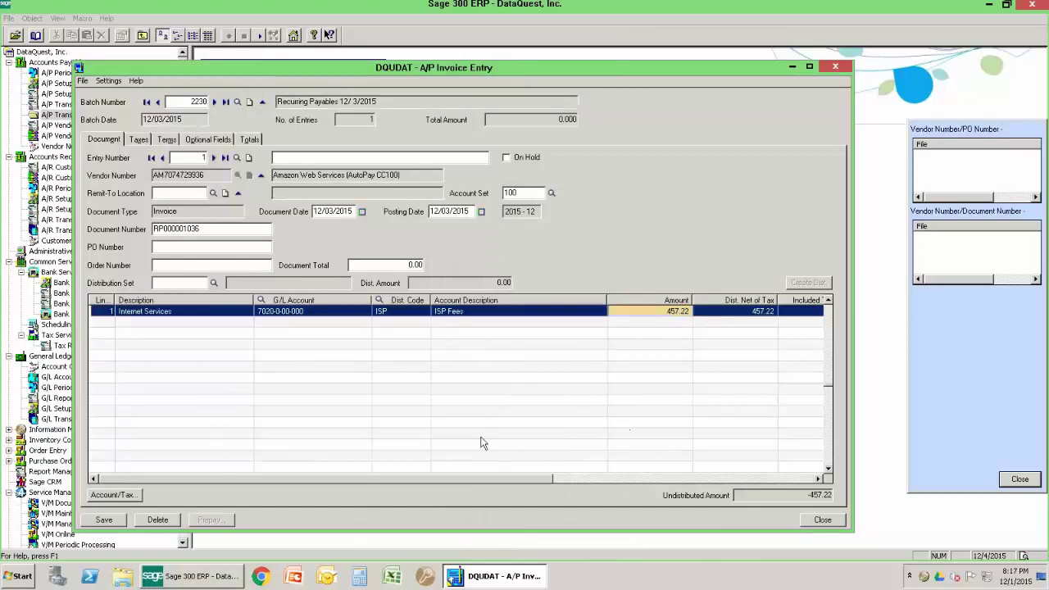
left_click(100, 523)
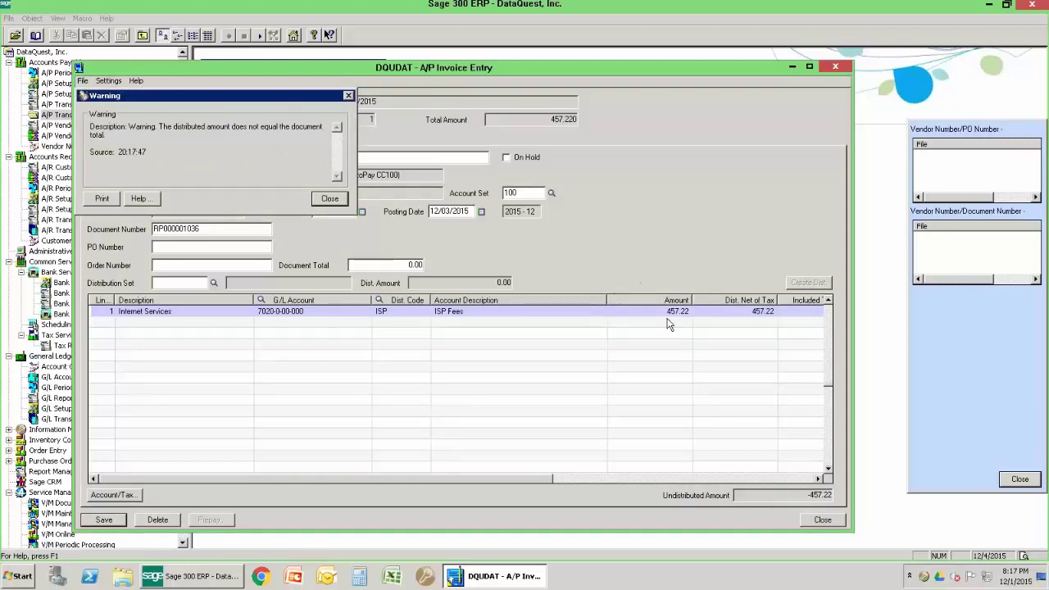
left_click(685, 412)
left_click(321, 200)
- Set the invoice's document total to 457.22 and save the entry
left_click(393, 265)
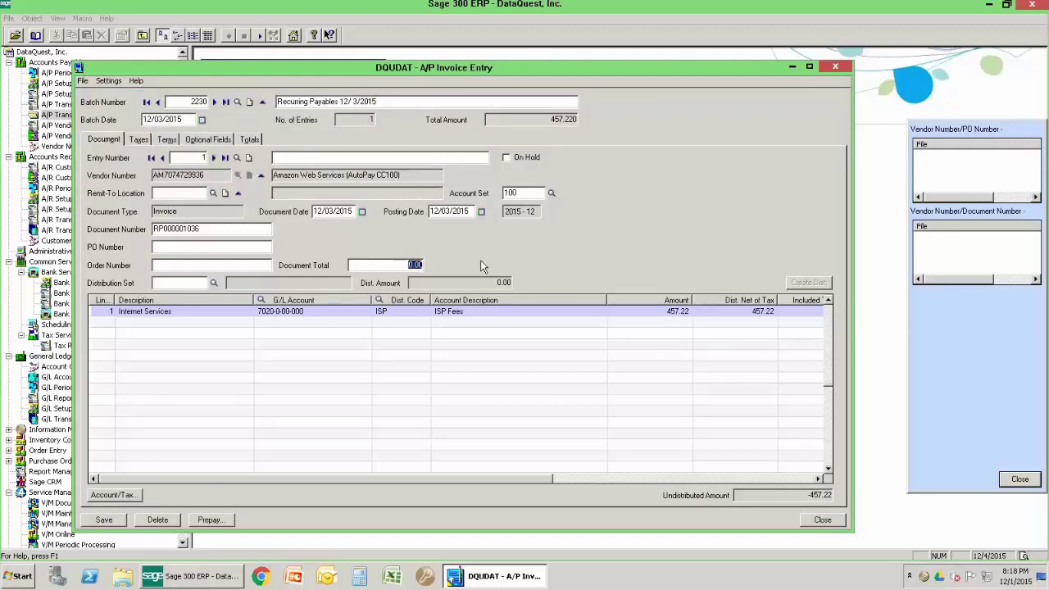
type("457.22")
key("Tab")
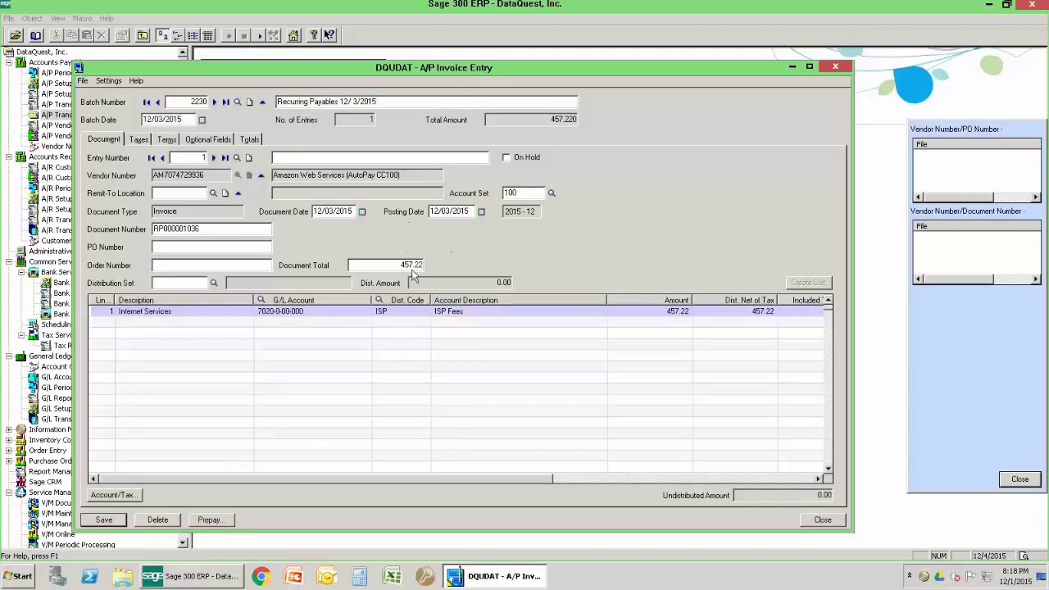
left_click(396, 315)
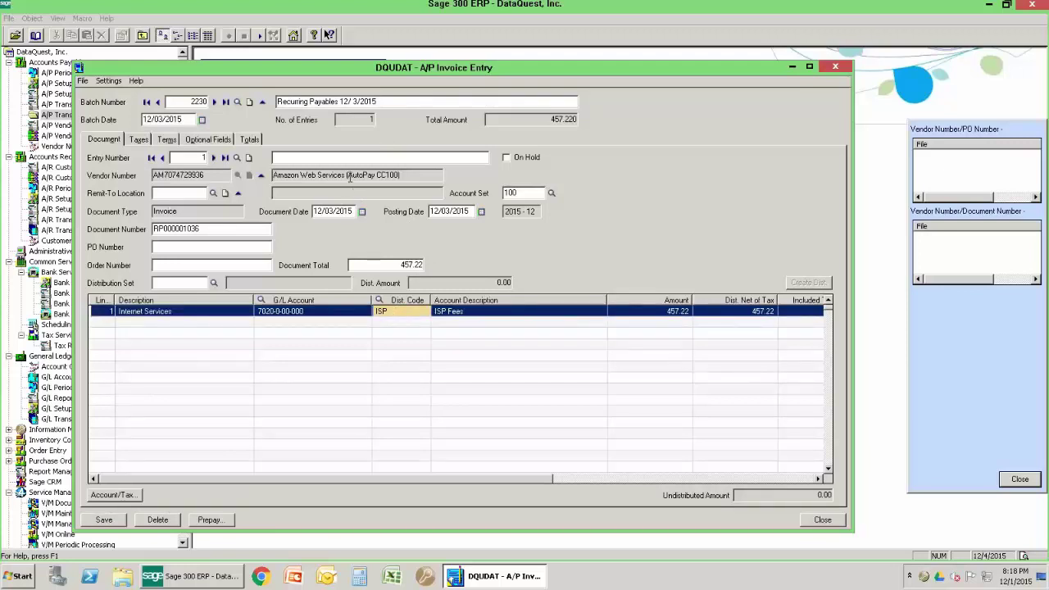
- Start a prepayment for the Amazon Web Services invoice in a new payment batch with CC100 as the bank
left_click_drag(348, 176, 399, 175)
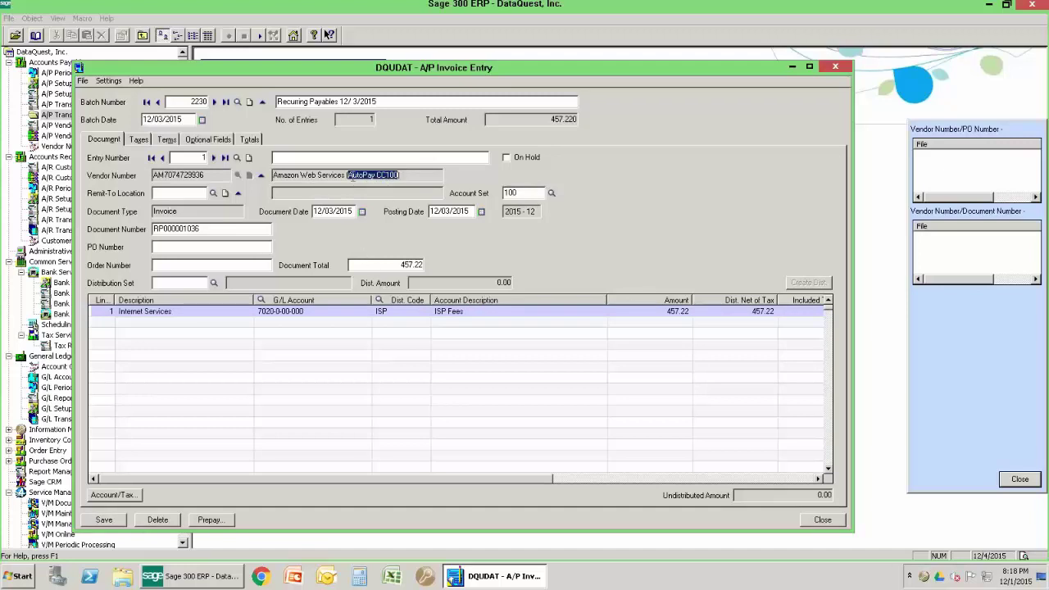
mouse_move(352, 177)
left_mouse_down()
mouse_move(398, 177)
mouse_move(347, 175)
left_mouse_up()
left_click(402, 176)
left_click(215, 521)
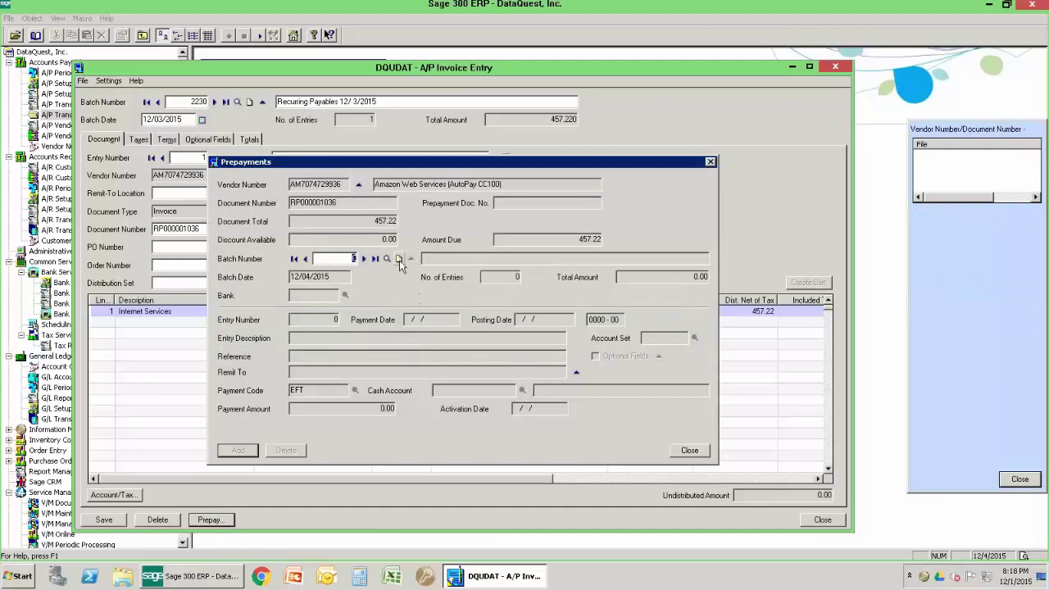
left_click(399, 259)
left_click(345, 295)
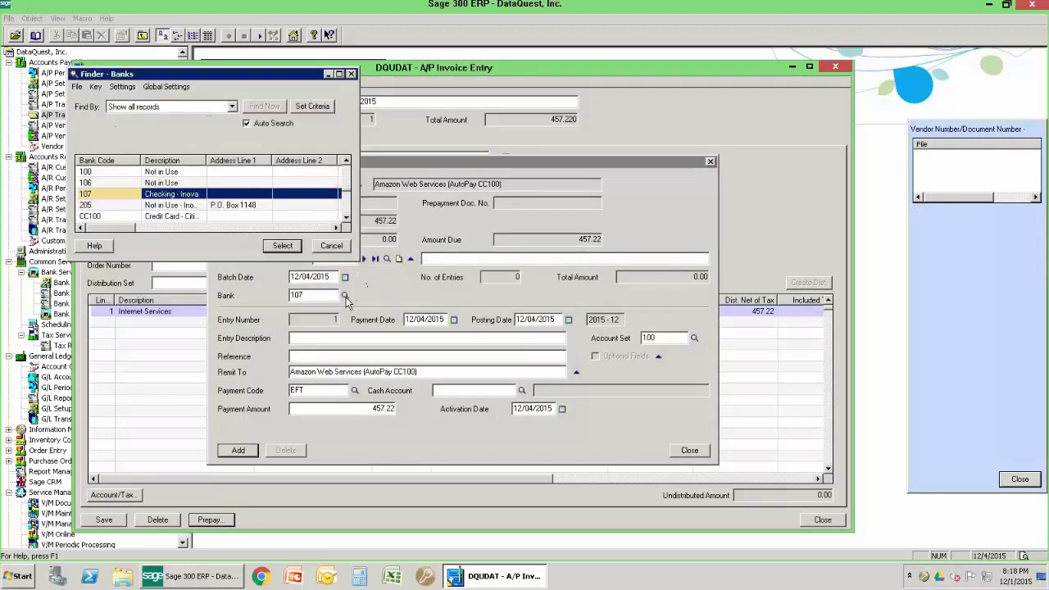
left_click(102, 217)
double_click(102, 217)
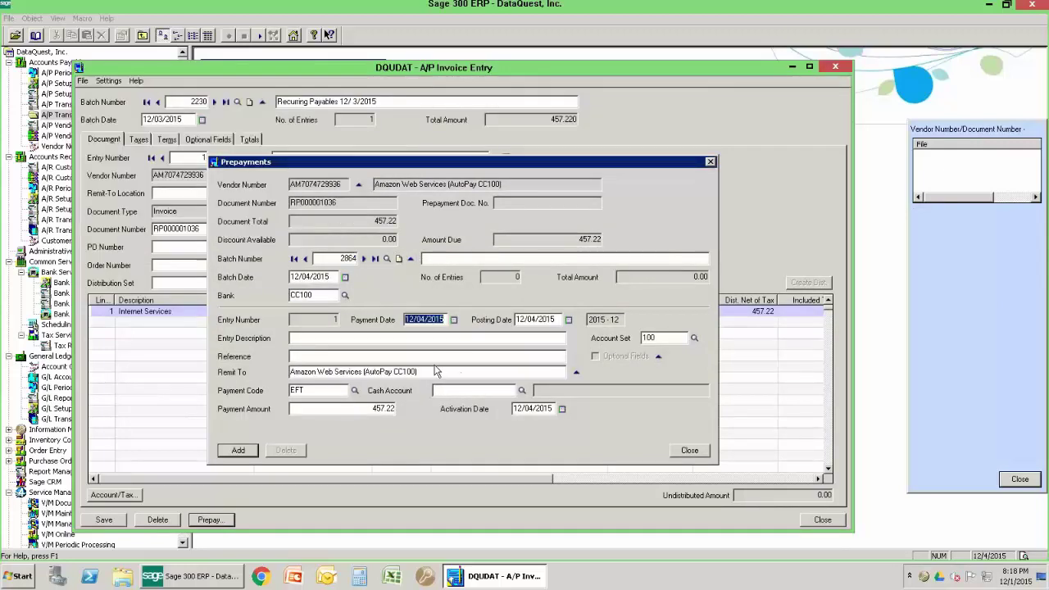
- Describe the new payment batch as "CC100 Charges"
left_click(283, 295)
double_click(284, 295)
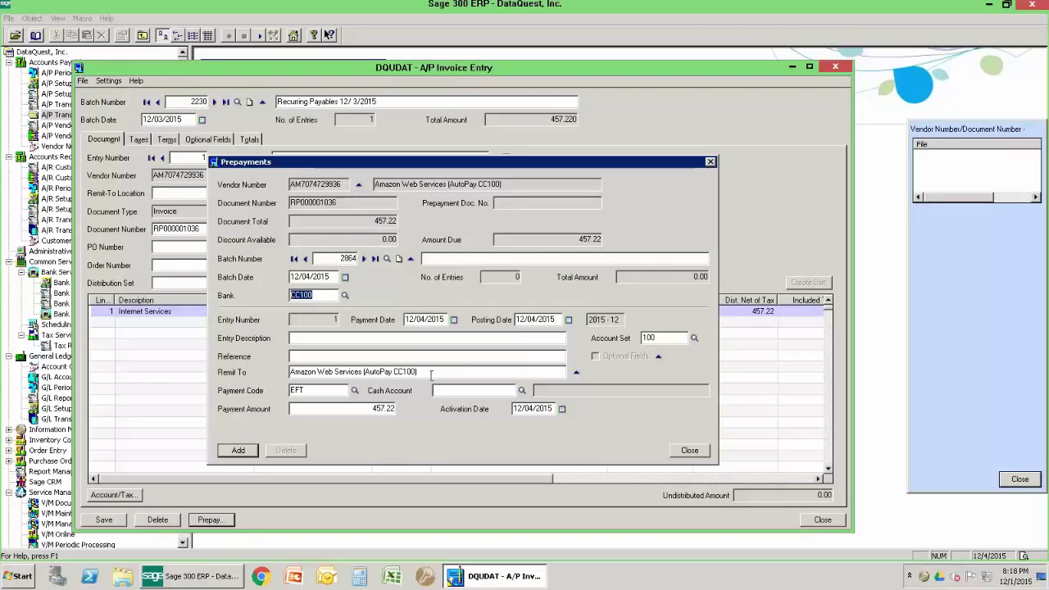
left_click(436, 258)
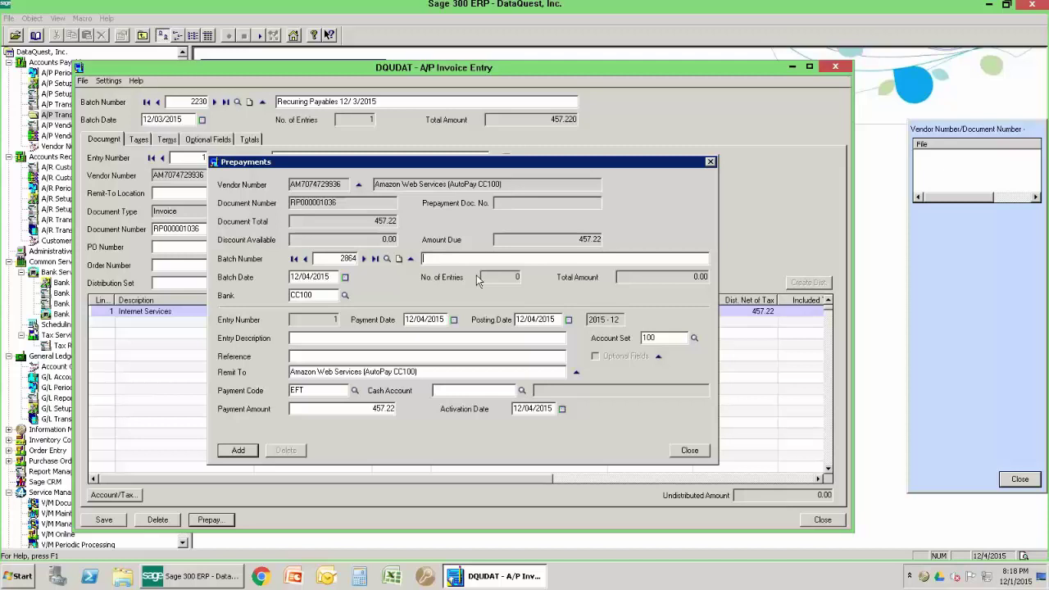
type("CC100 Charges")
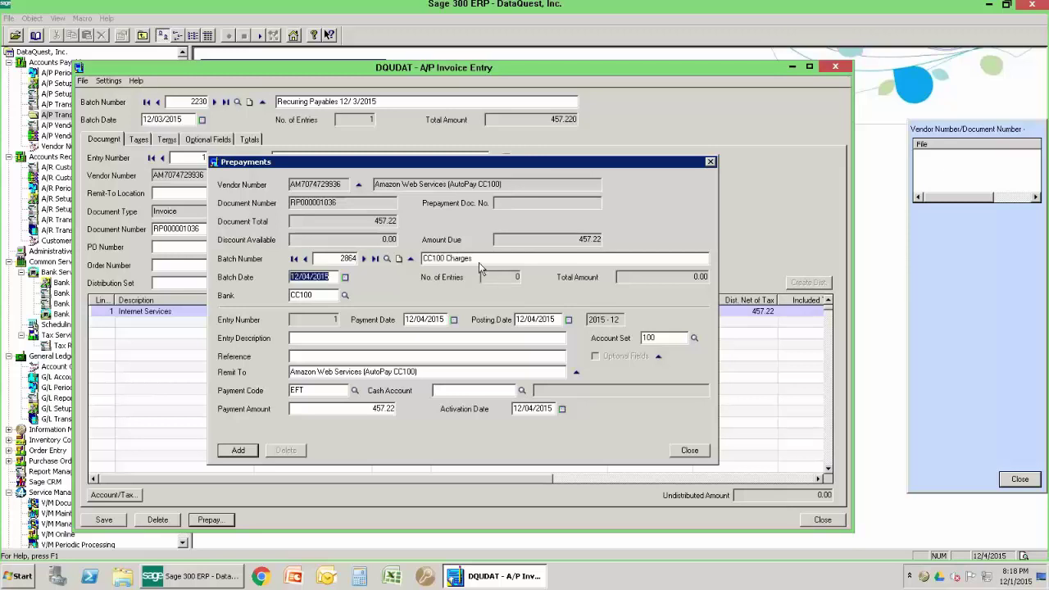
key("shift+Home")
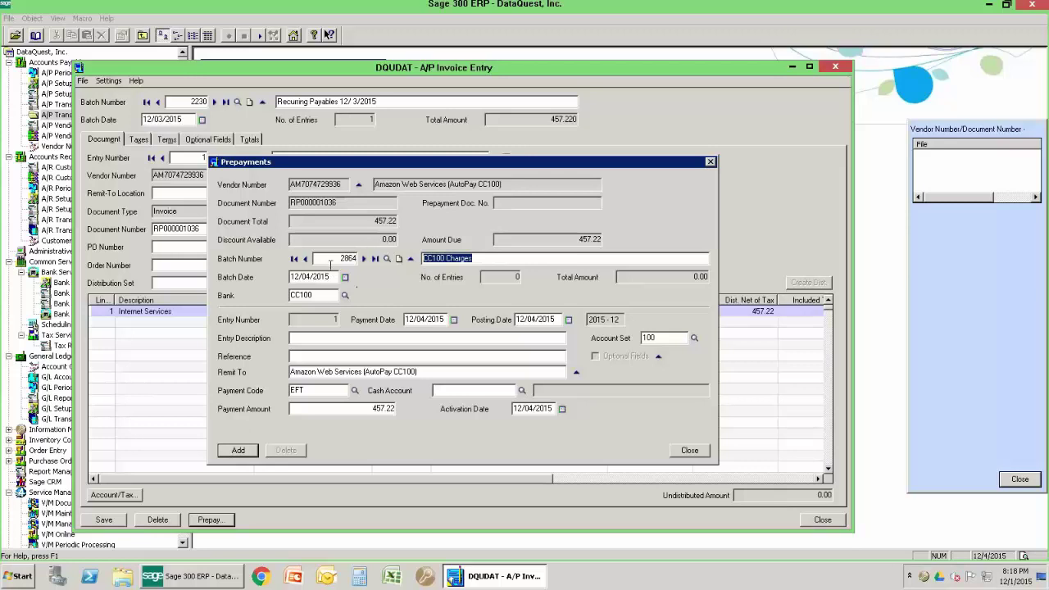
left_click_drag(484, 262, 423, 261)
- Add the prepayment with payment code EFT, and close the Prepayments and Invoice Entry windows
left_click(312, 391)
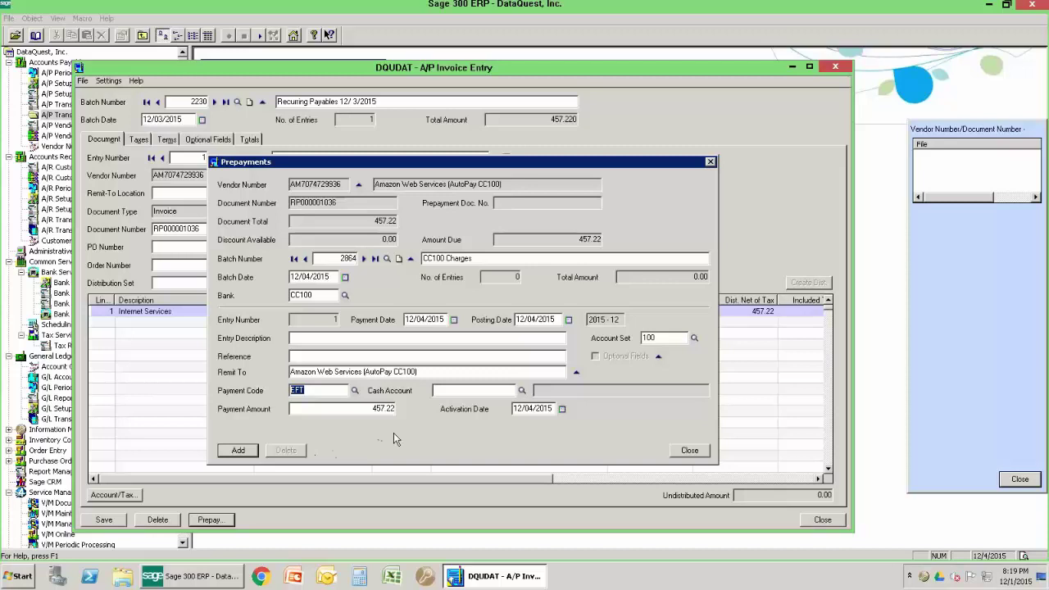
left_click(245, 451)
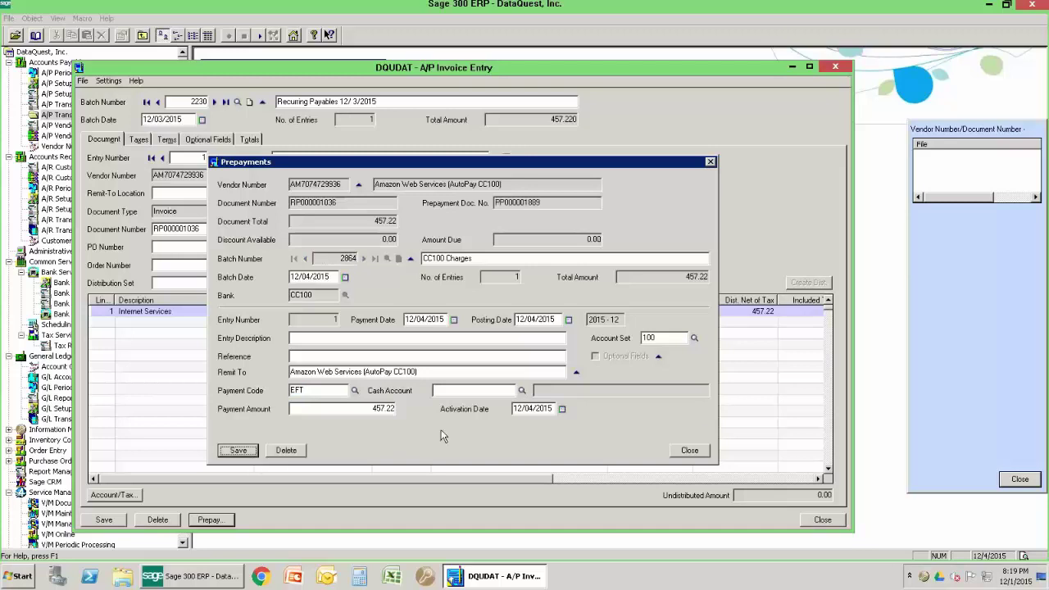
left_click(703, 453)
left_click(826, 519)
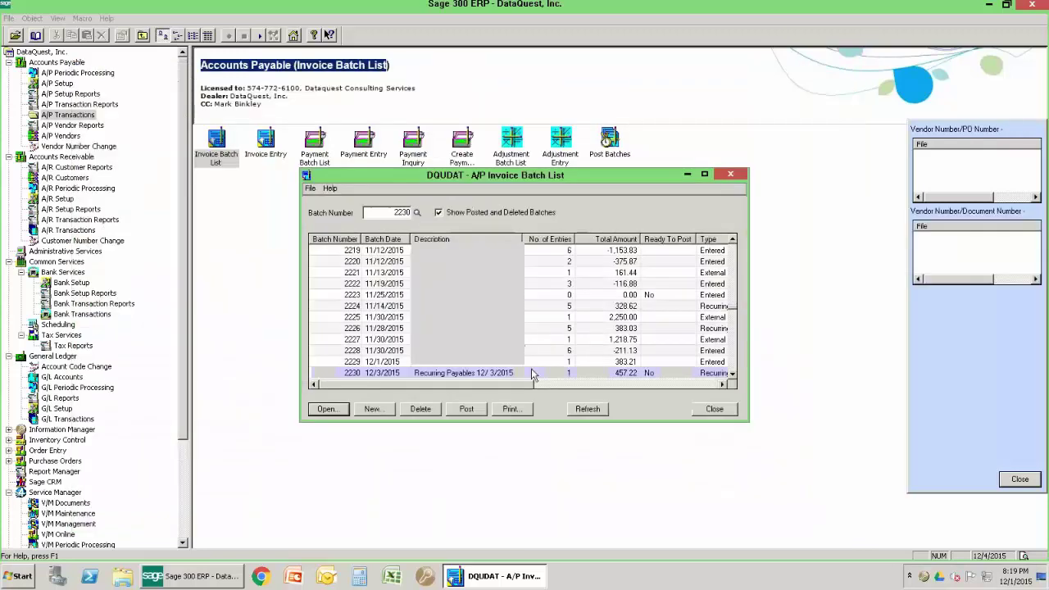
- Review the Recurring Payables invoice batch, and check the "CC100 Charges" batch in the A/P Payment Batch List
left_click(533, 374)
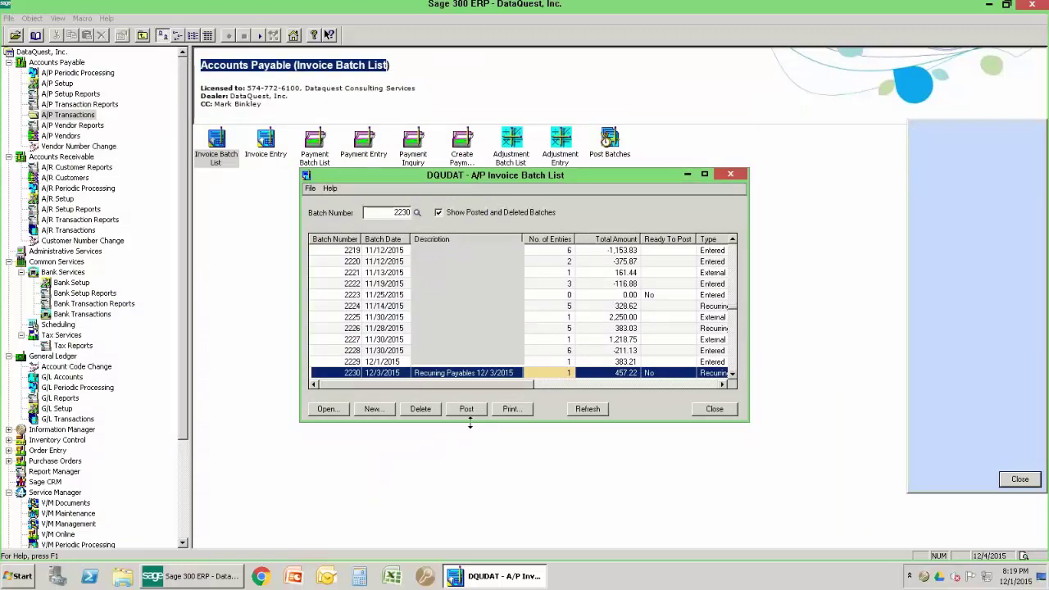
left_click(665, 377)
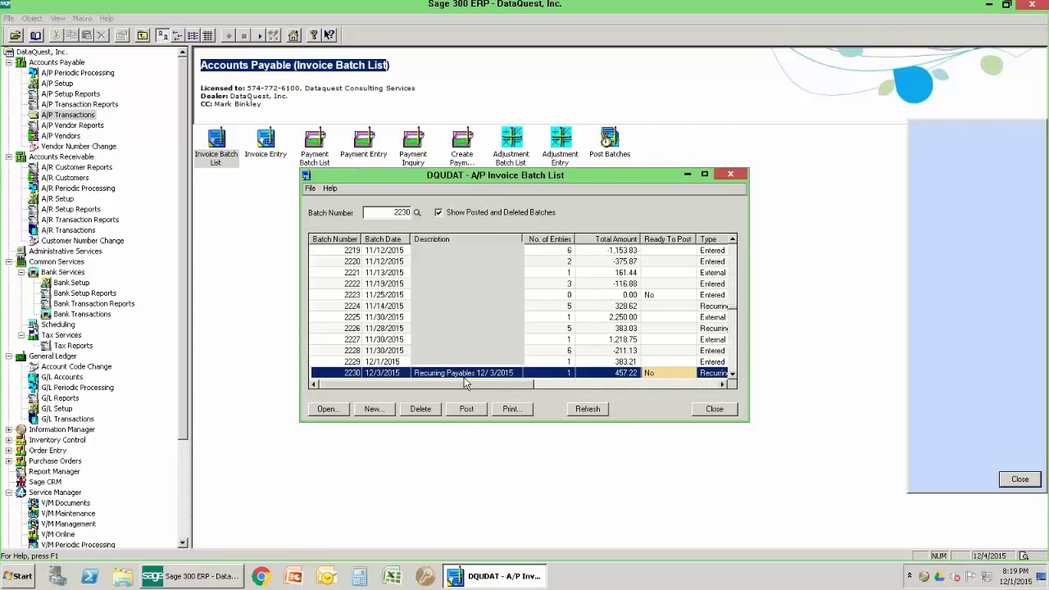
double_click(319, 154)
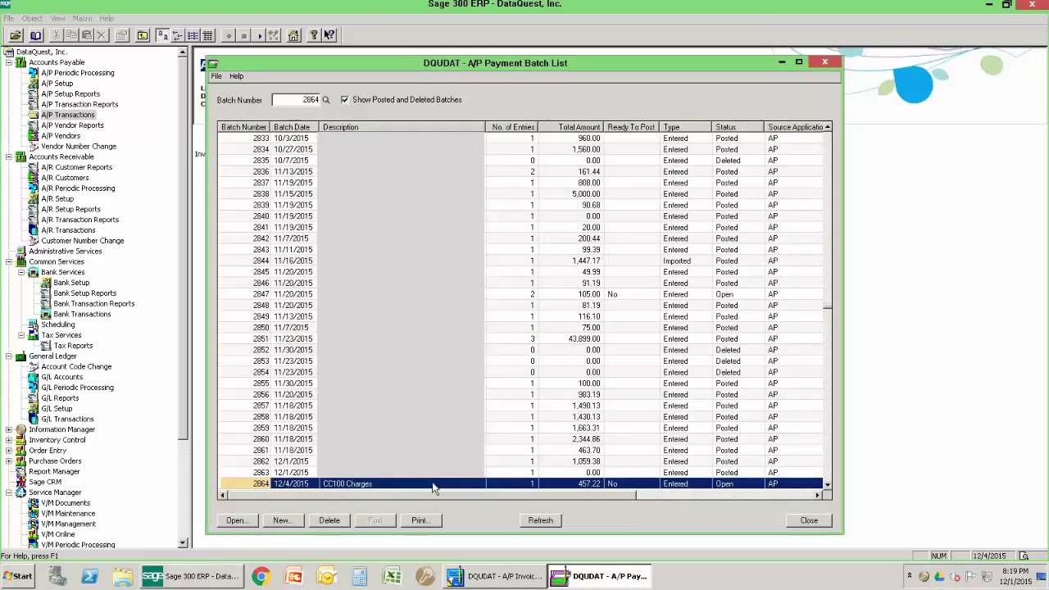
left_click(578, 484)
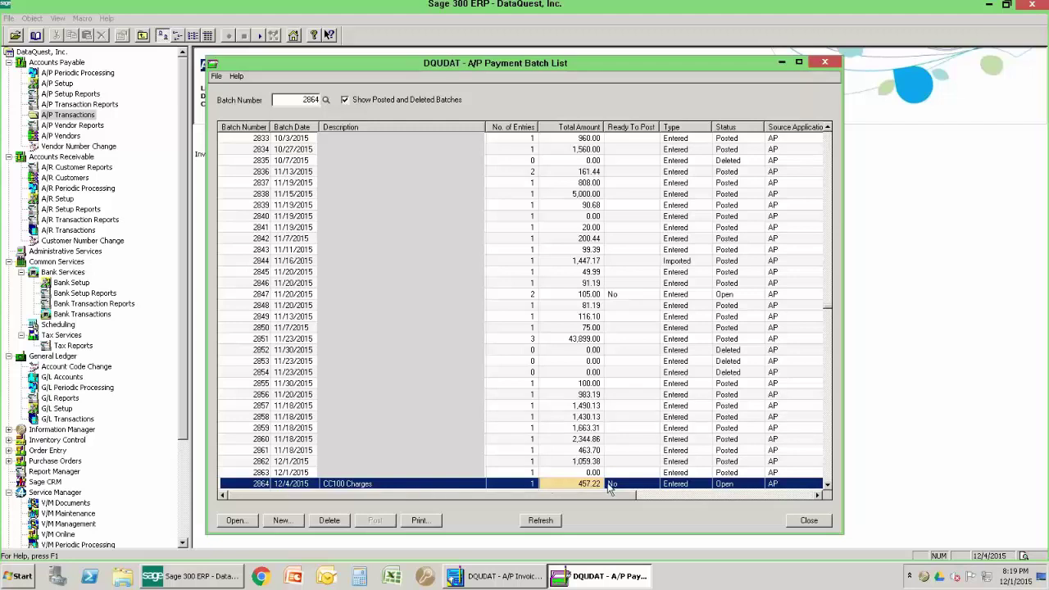
left_click(414, 485)
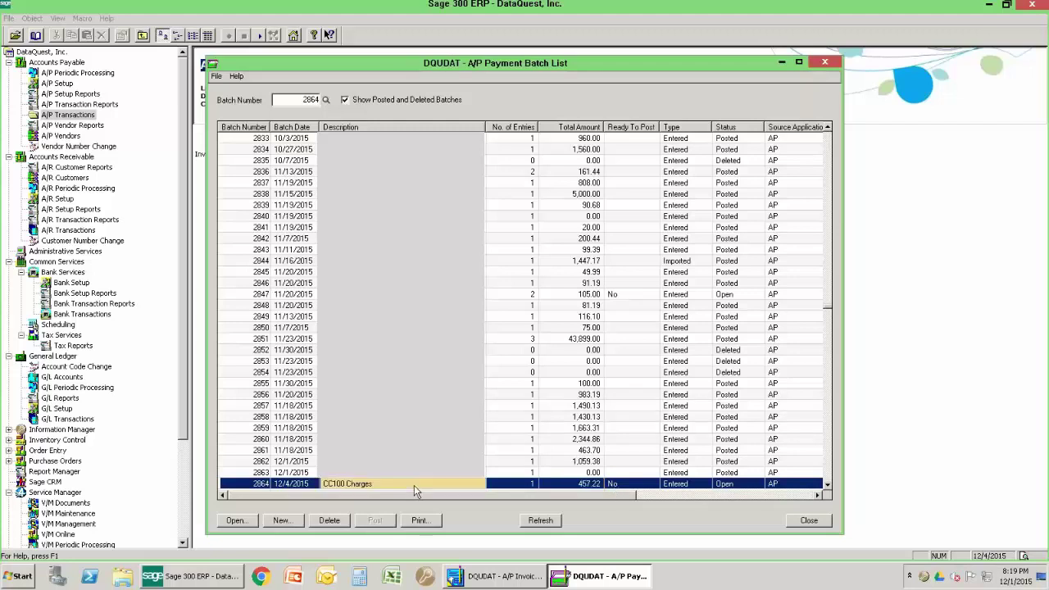